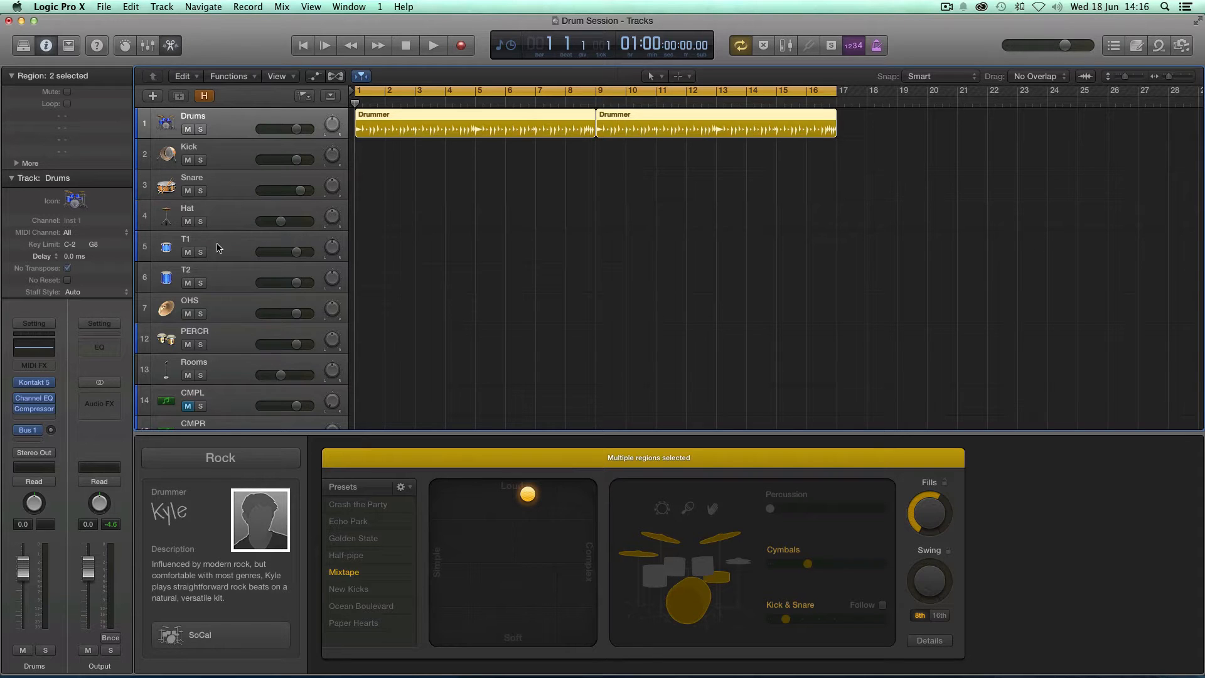
# - Open the Kontakt 5 instrument on the Drums track and view its drum kit and mixer pages
pyautogui.click(34, 381)
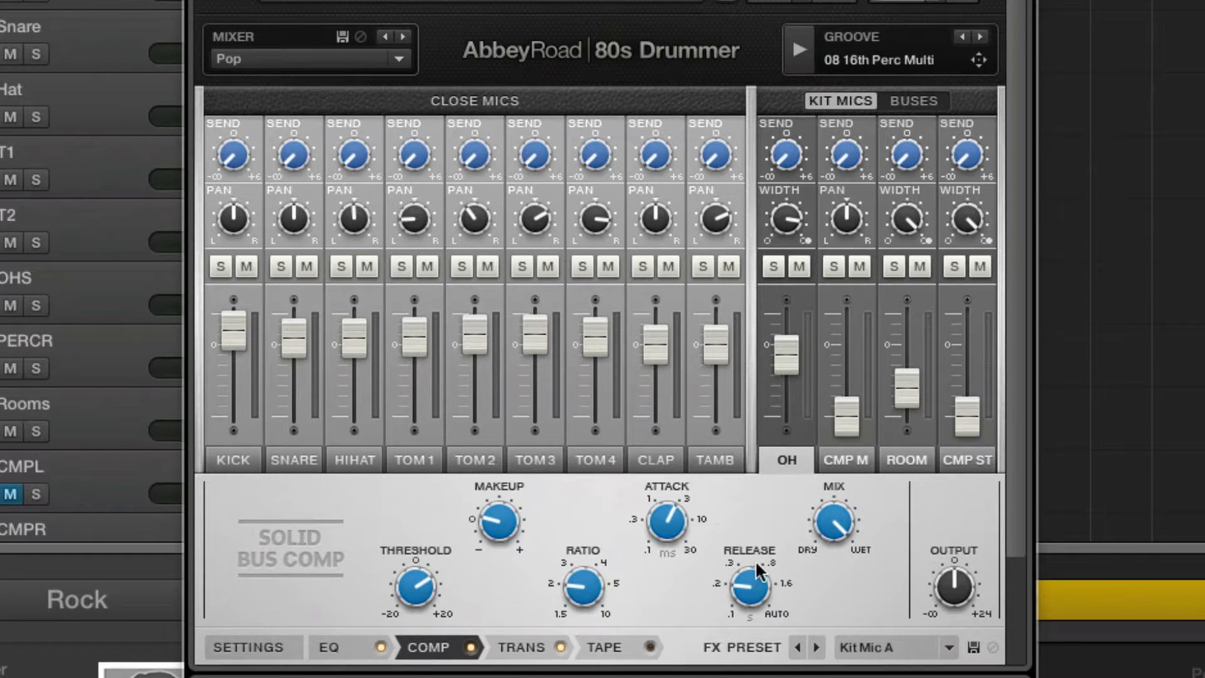
pyautogui.scroll(-3, 754, 559)
pyautogui.click(553, 552)
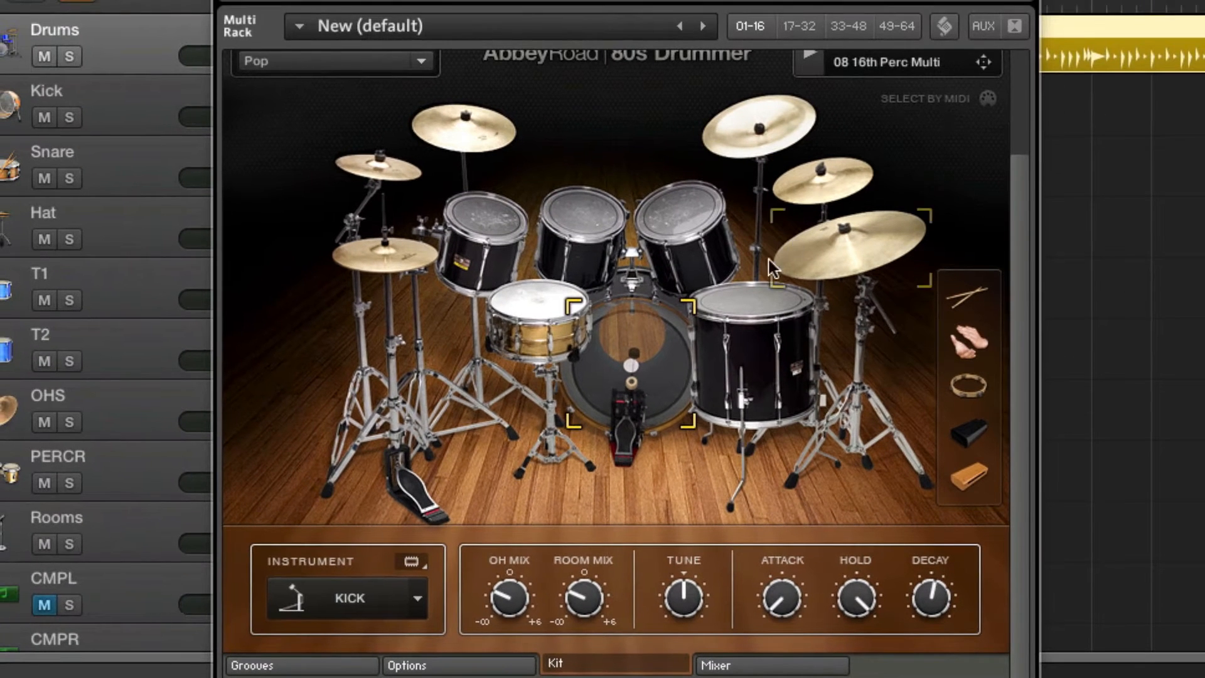
pyautogui.click(748, 669)
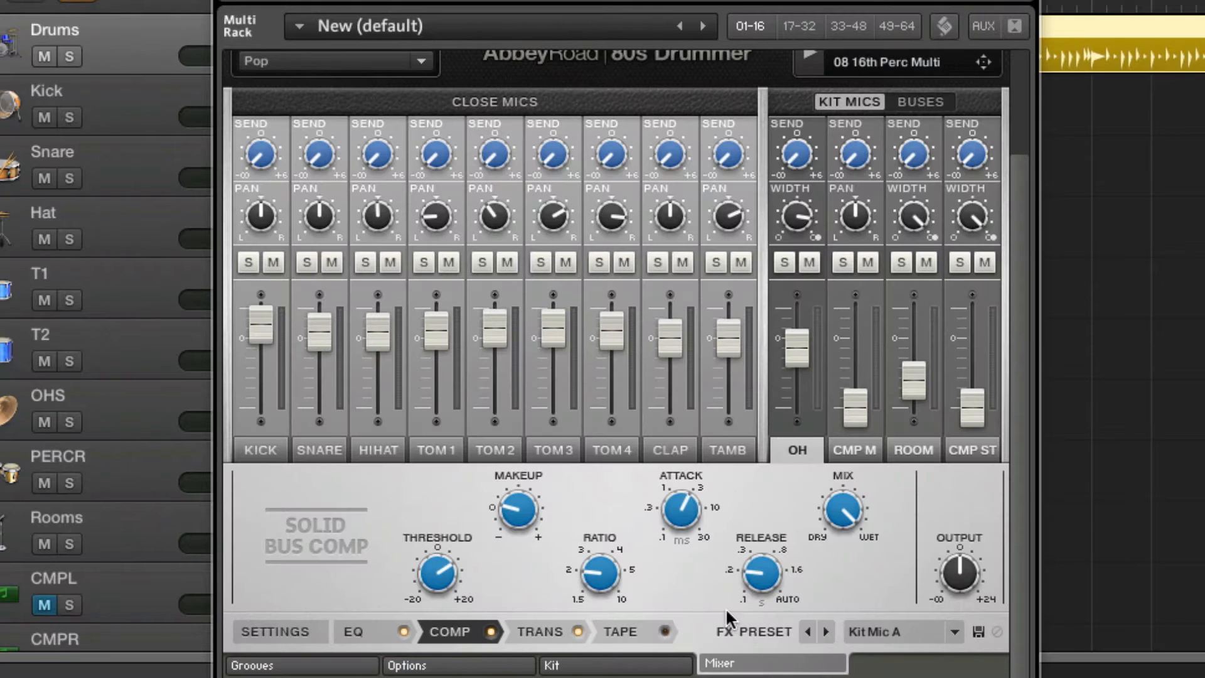
# - Check the OH channel's output assignment and the list of outputs available to the AR80s Black Kit Lite instrument
pyautogui.scroll(1, 301, 532)
pyautogui.scroll(1, 301, 532)
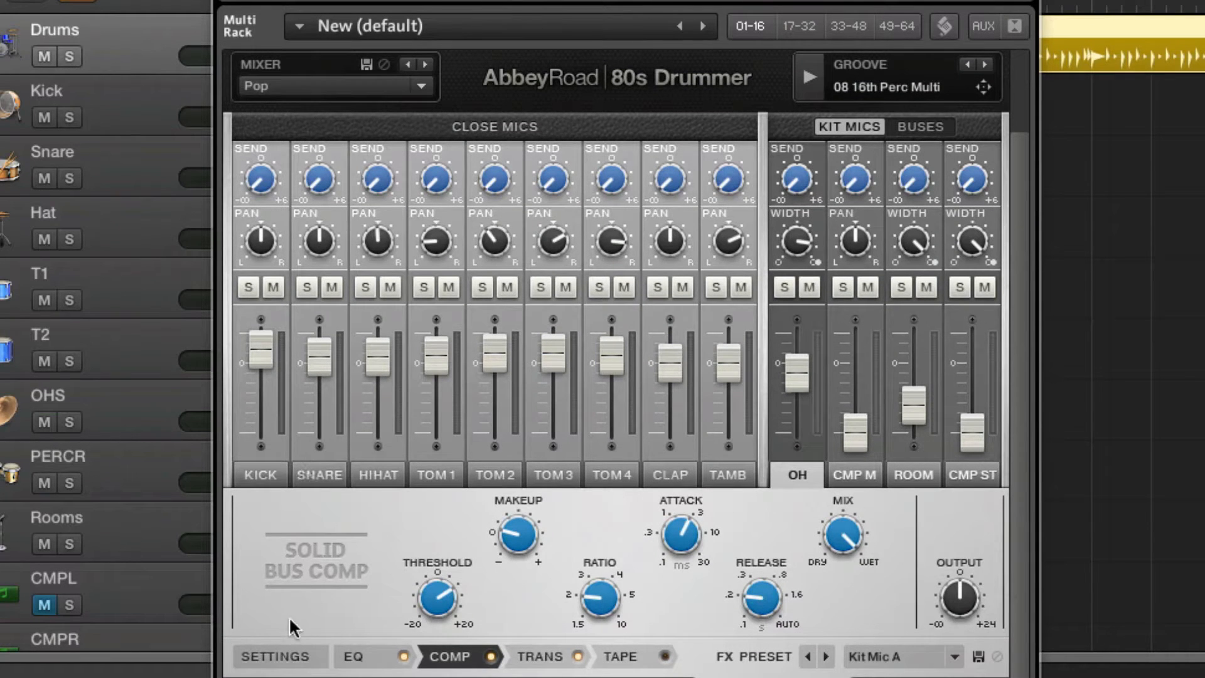
pyautogui.click(276, 655)
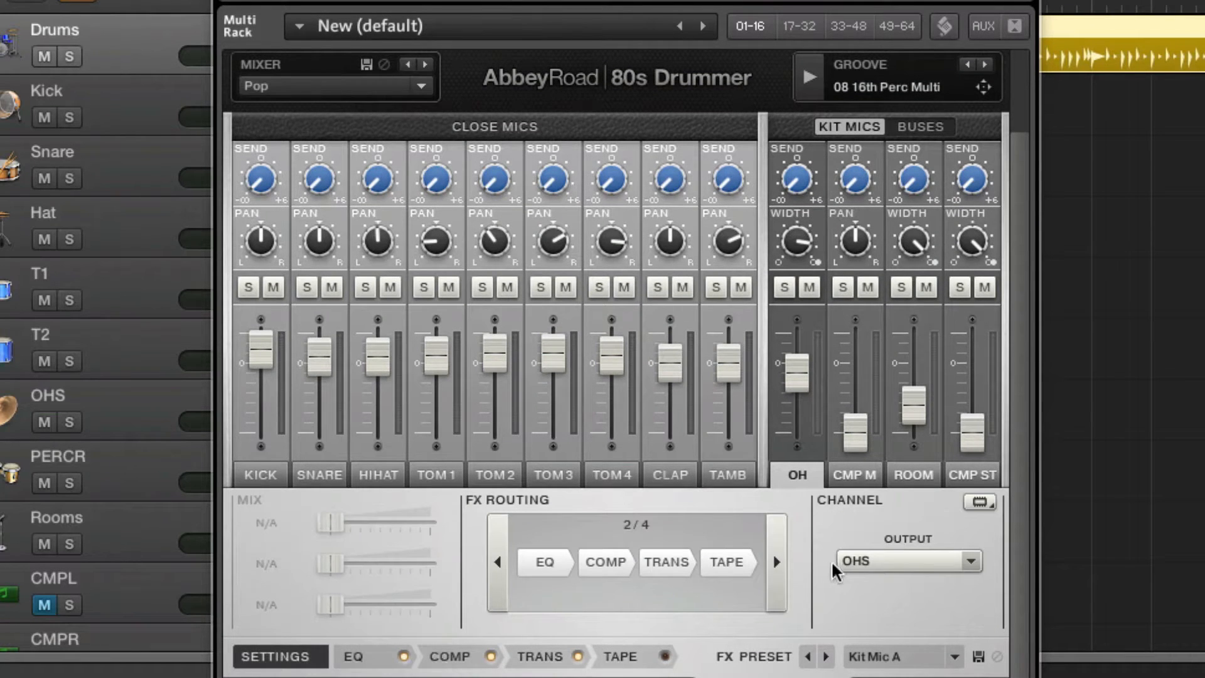
pyautogui.scroll(5, 404, 597)
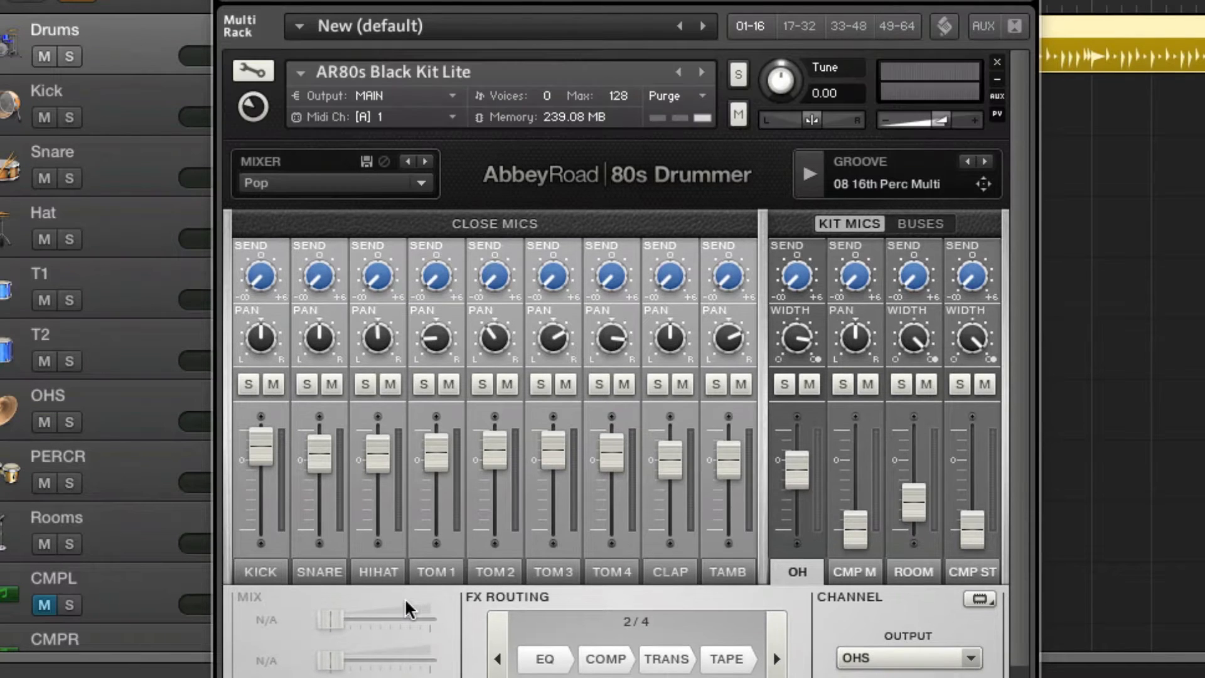
pyautogui.click(382, 98)
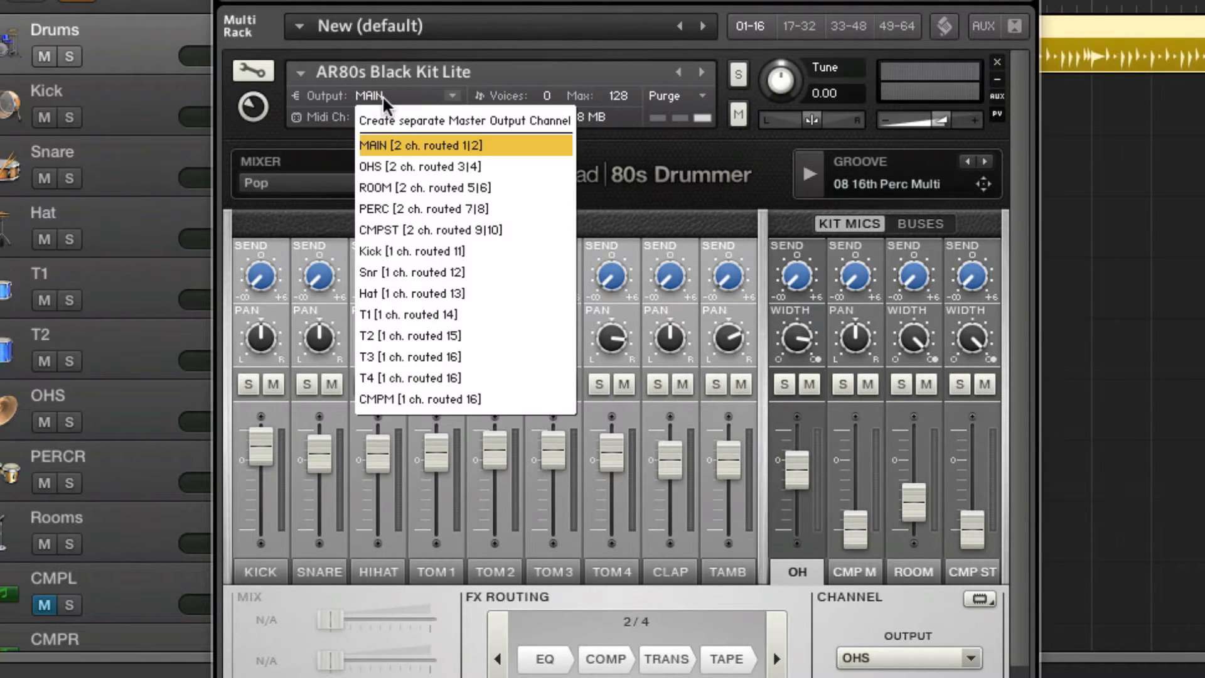
pyautogui.click(282, 152)
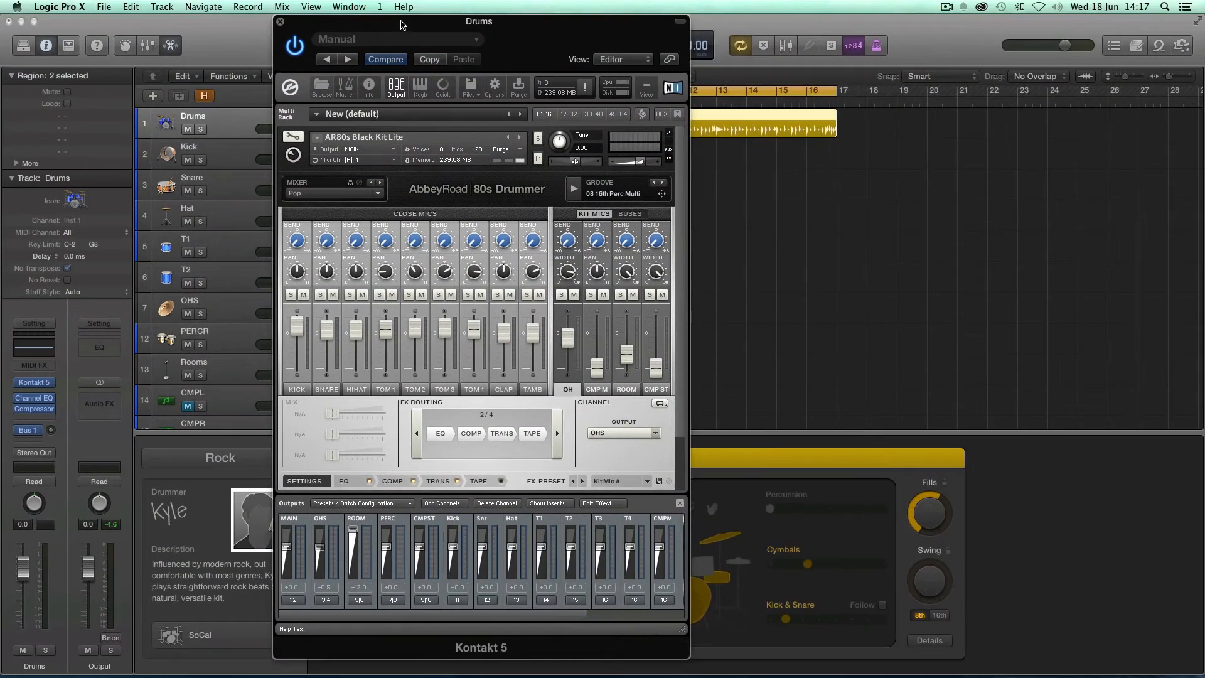
# - Play the drum regions with the mixer shown and the Kontakt window moved clear of it, and stop playback
pyautogui.moveTo(404, 23); pyautogui.dragTo(882, 85)
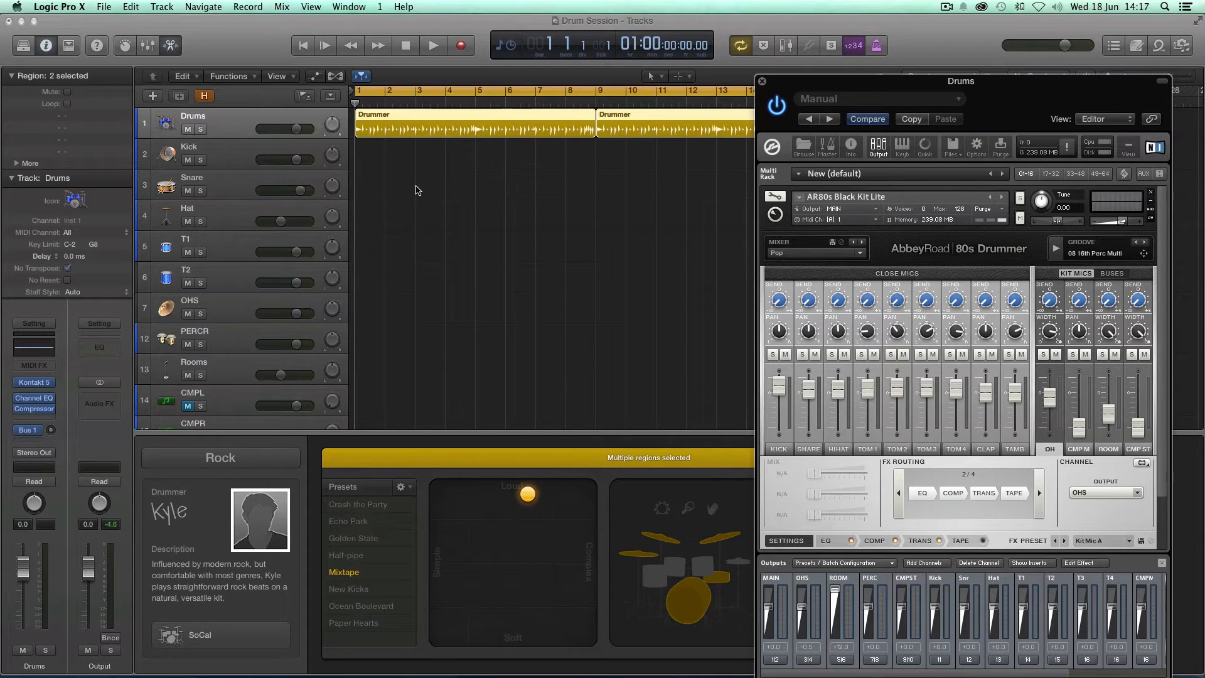
pyautogui.press('space')
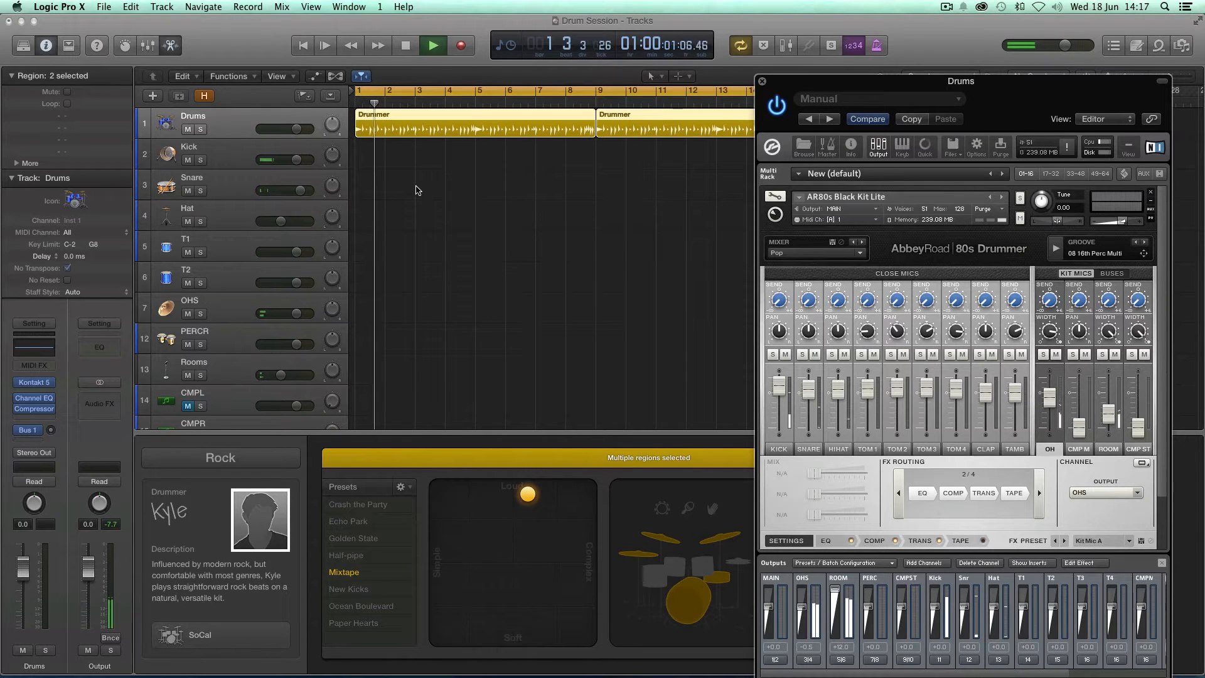
pyautogui.press('x')
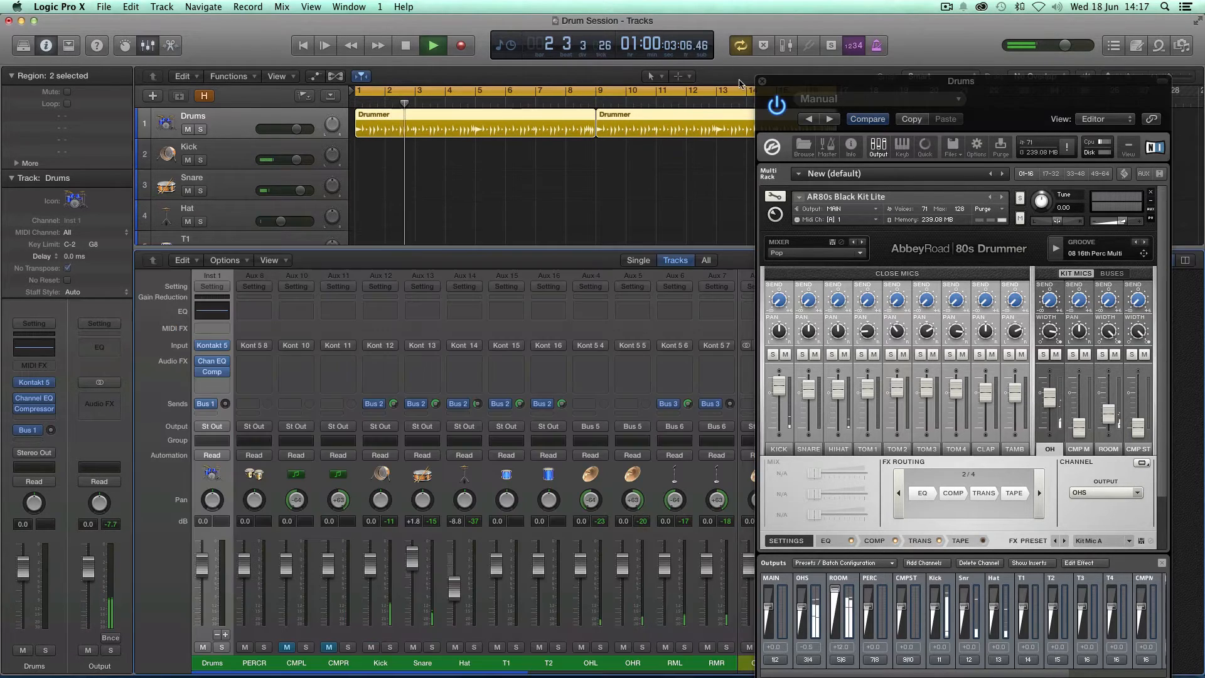
pyautogui.moveTo(776, 100); pyautogui.dragTo(1070, 173)
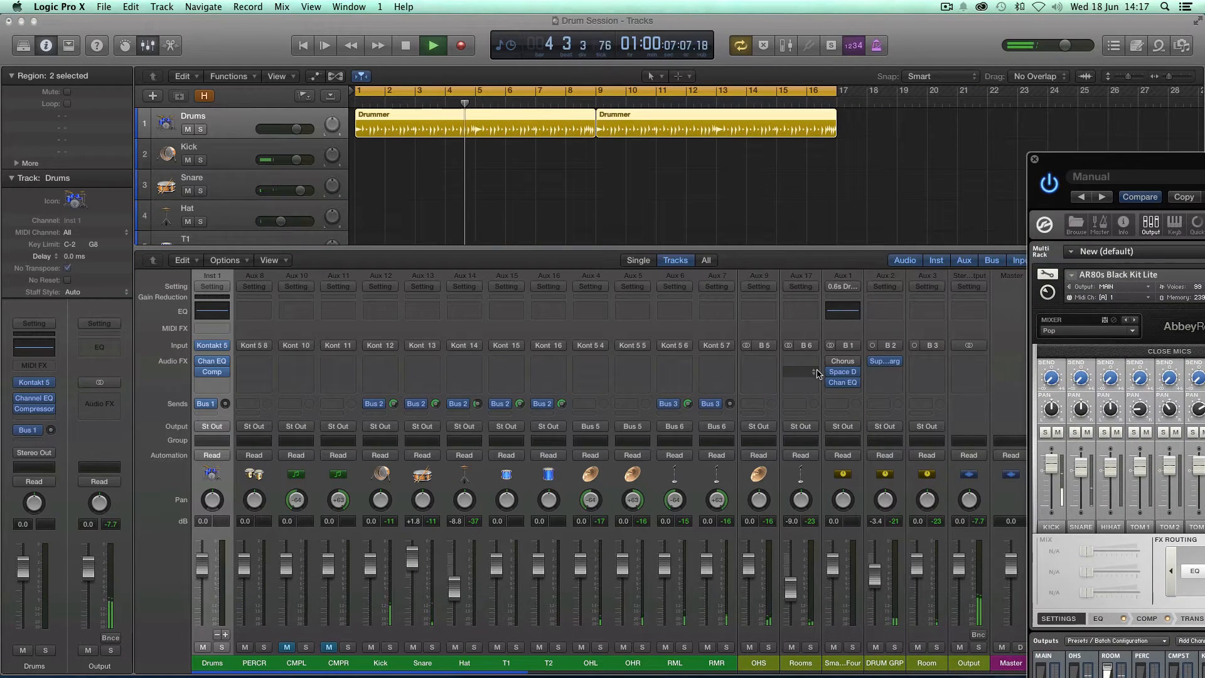
pyautogui.press('space')
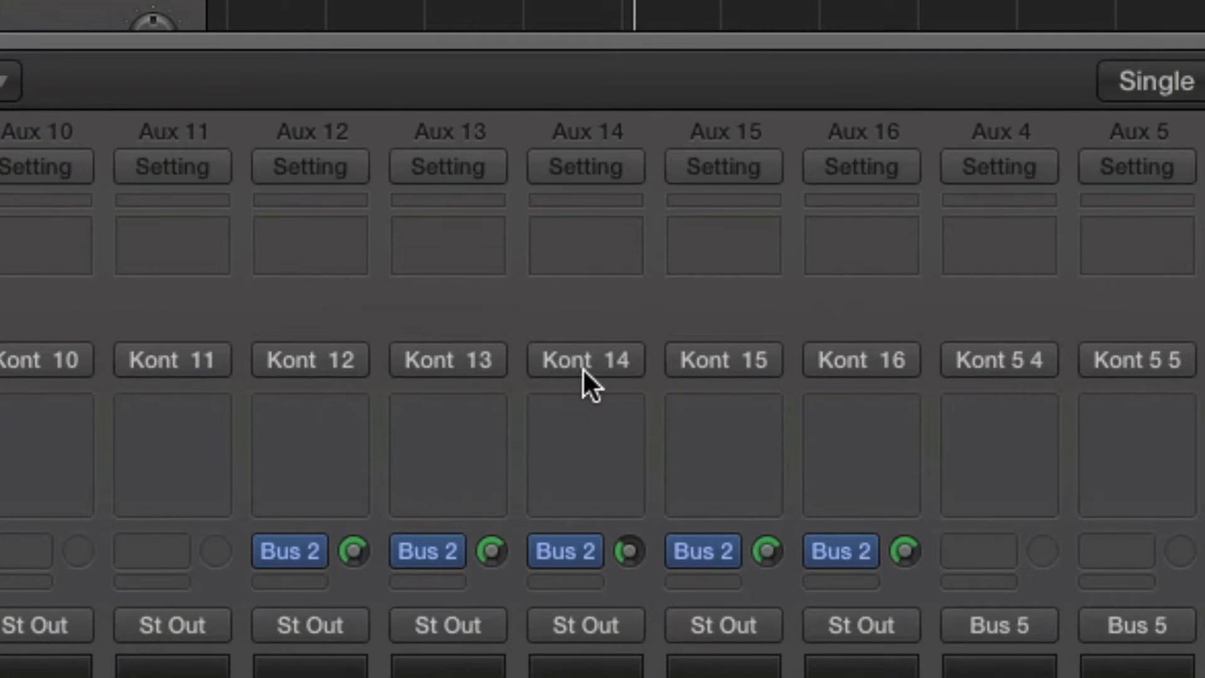
# - Examine the Kontakt input choices on the Hat aux channel and the available effect plug-ins on the Kick channel
pyautogui.click(607, 362)
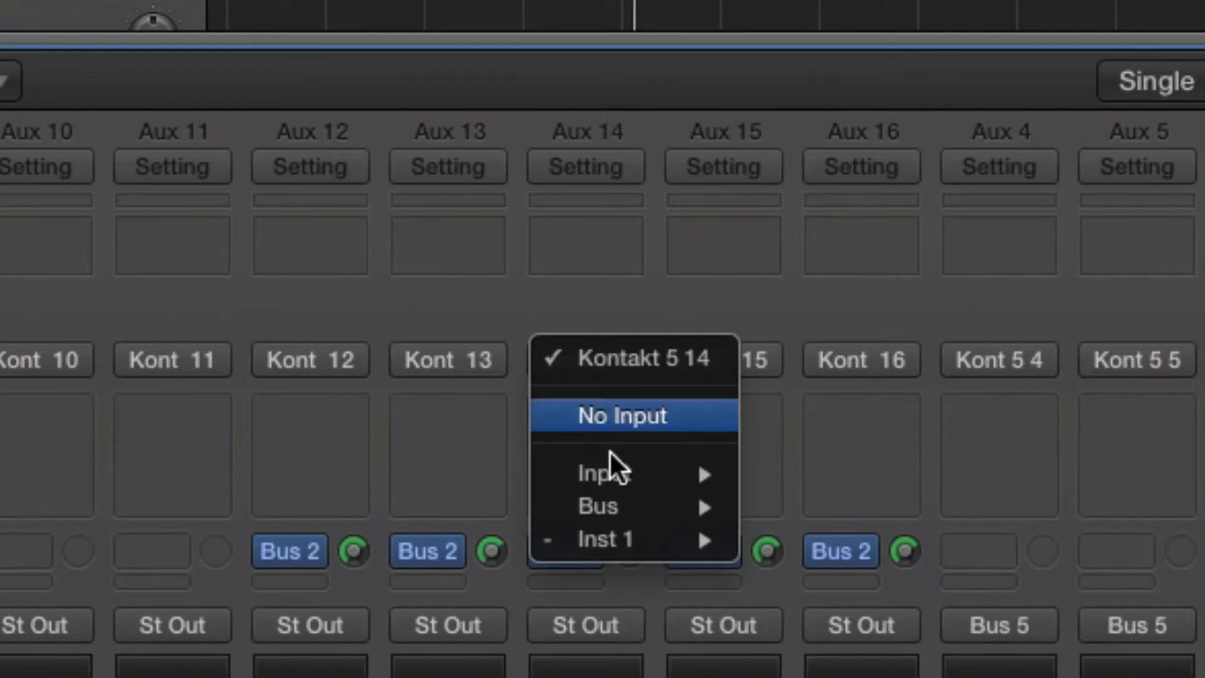
pyautogui.moveTo(621, 556)
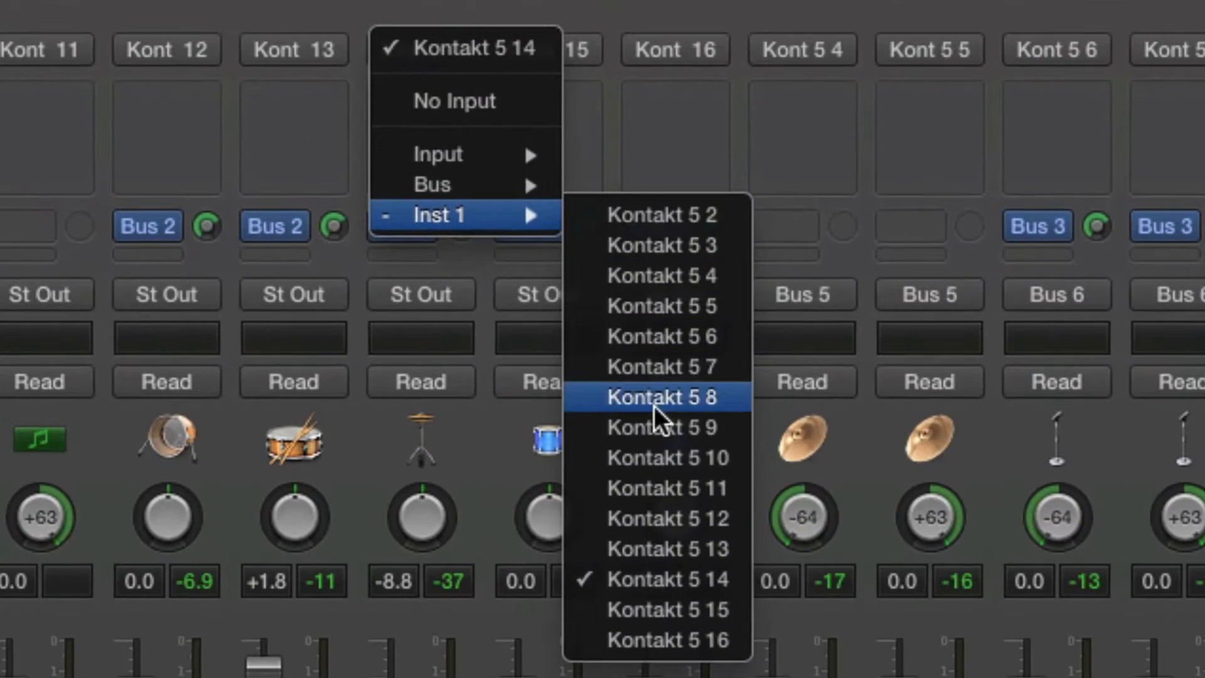
pyautogui.click(621, 579)
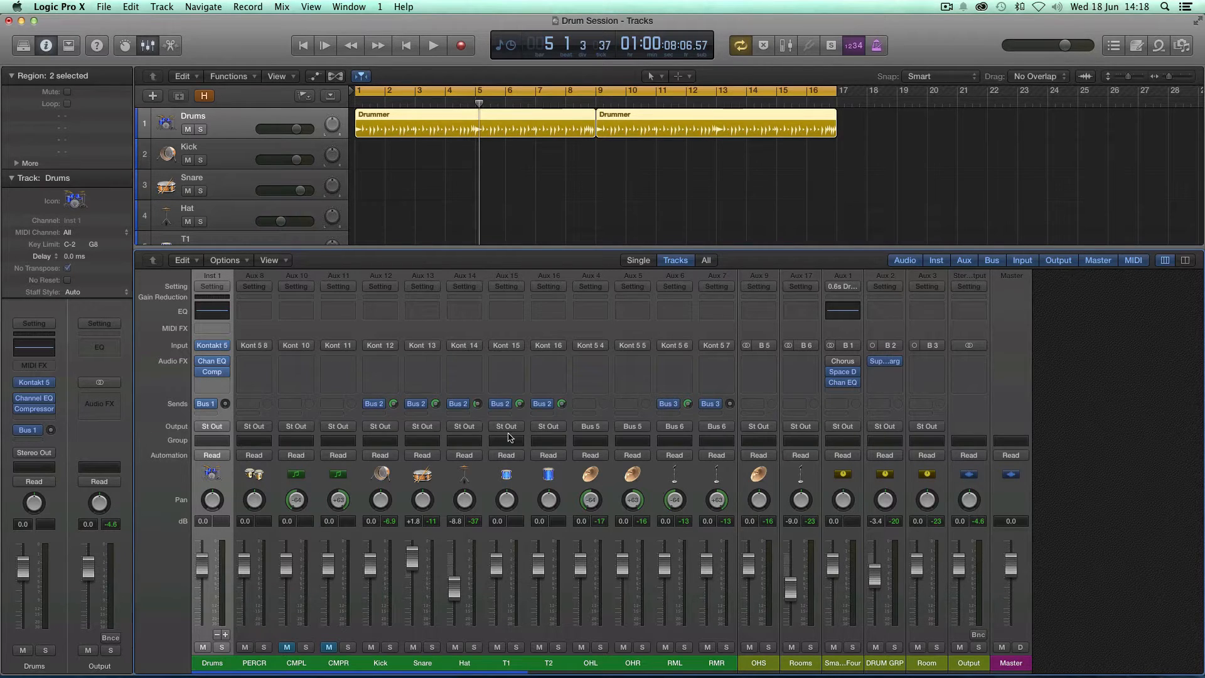
pyautogui.click(393, 379)
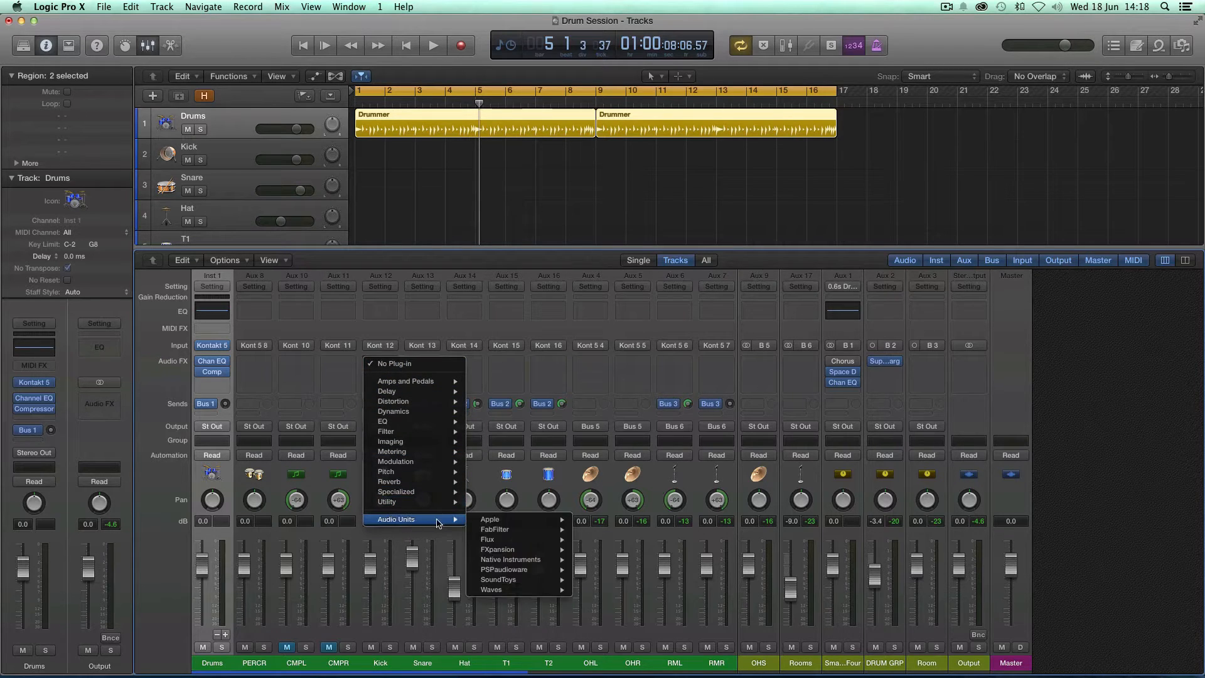
pyautogui.click(299, 398)
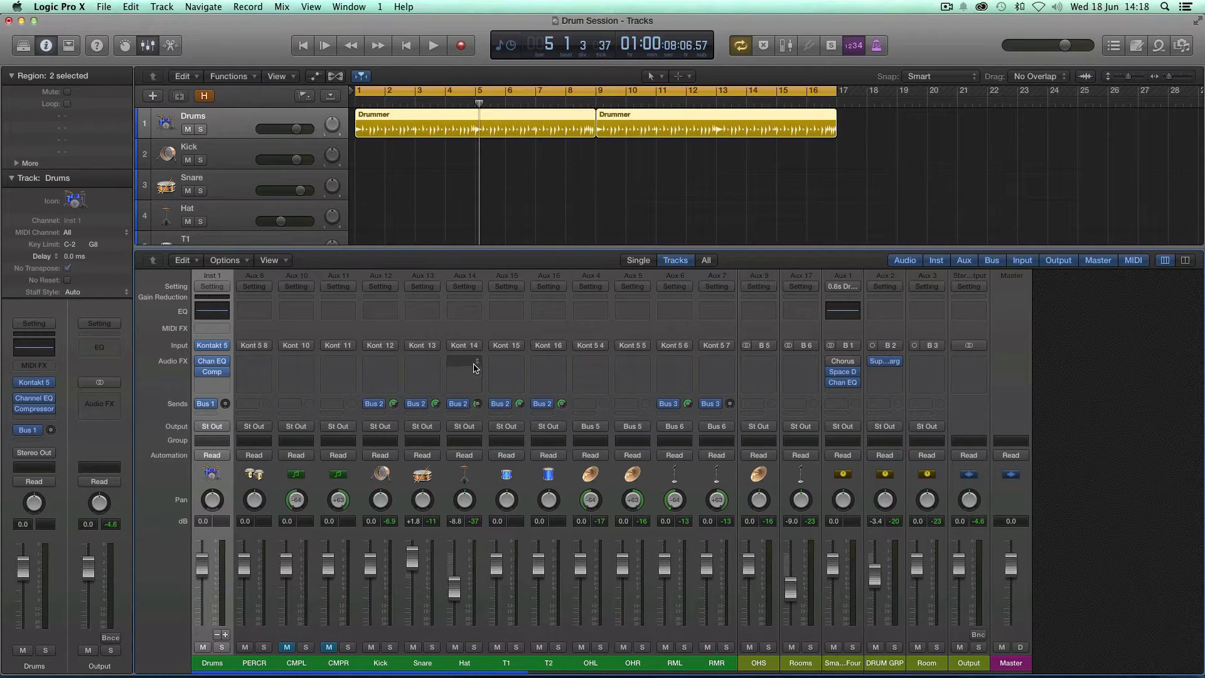
# - Delete all tracks from Kick through CMPR, keeping only the Drums track in the track list
pyautogui.moveTo(35, 386)
pyautogui.click(226, 152)
pyautogui.scroll(-1, 235, 169)
pyautogui.scroll(-10, 234, 170)
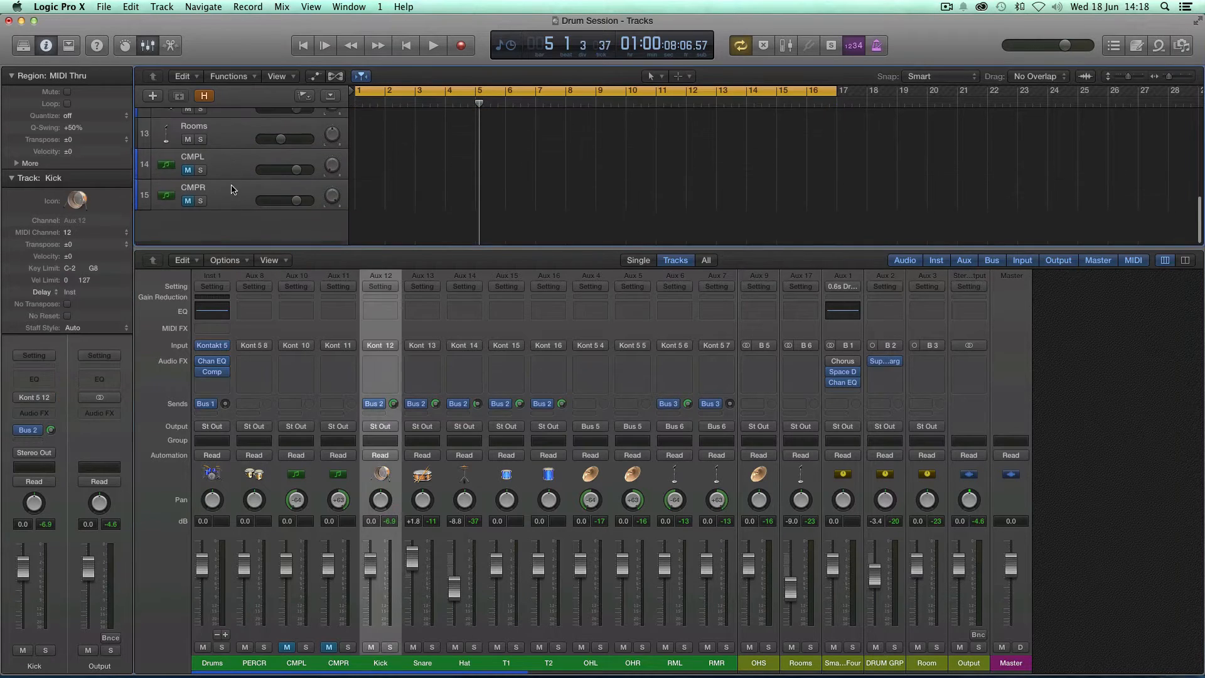
pyautogui.keyDown('shift'); pyautogui.click(218, 201); pyautogui.keyUp('shift')
pyautogui.rightClick(217, 200)
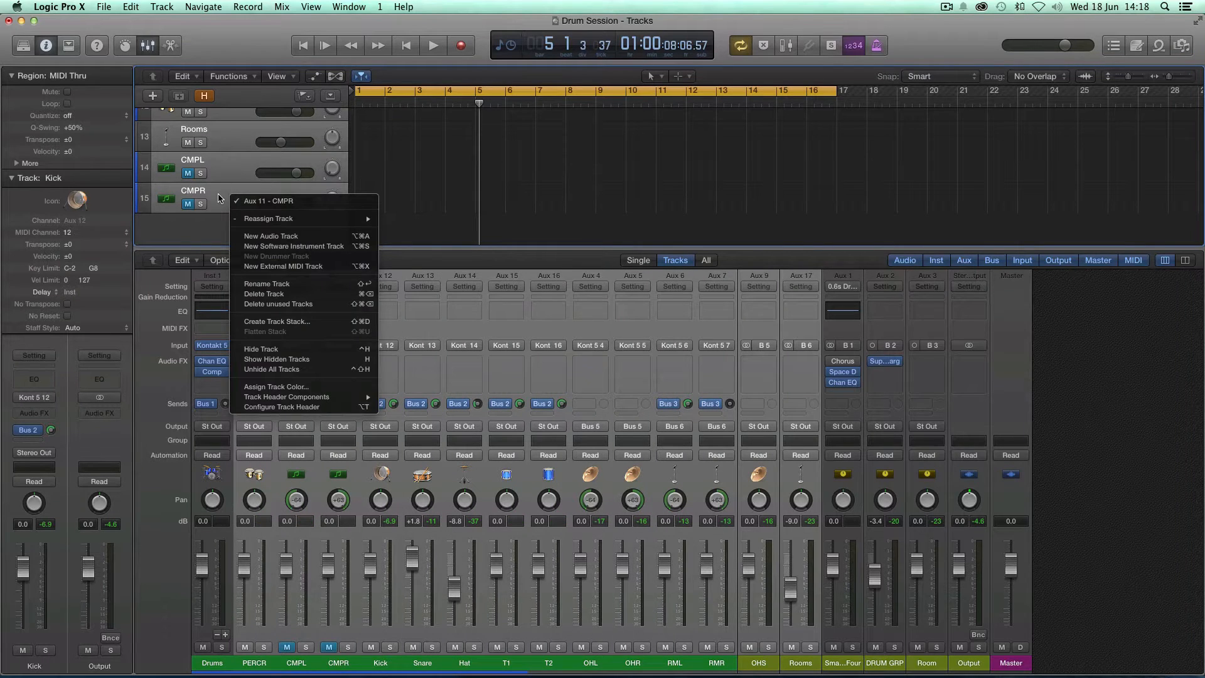
pyautogui.press('Escape')
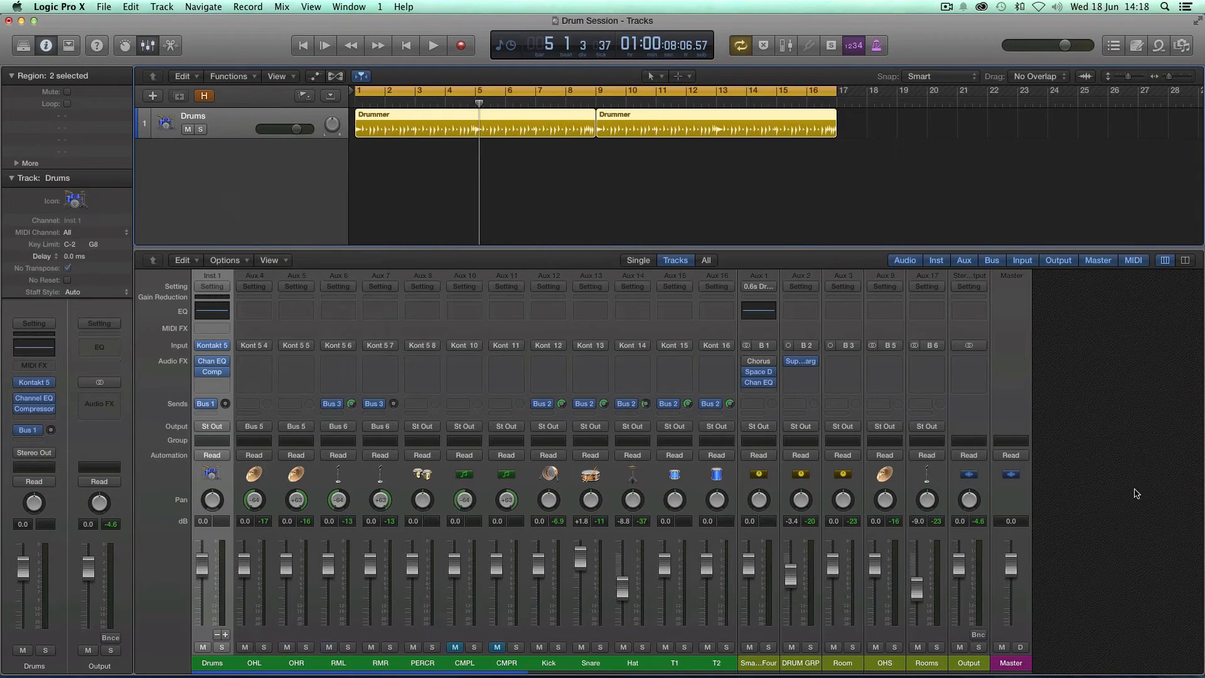
# - Delete every aux channel strip from OHL through Rooms in the mixer
pyautogui.click(929, 666)
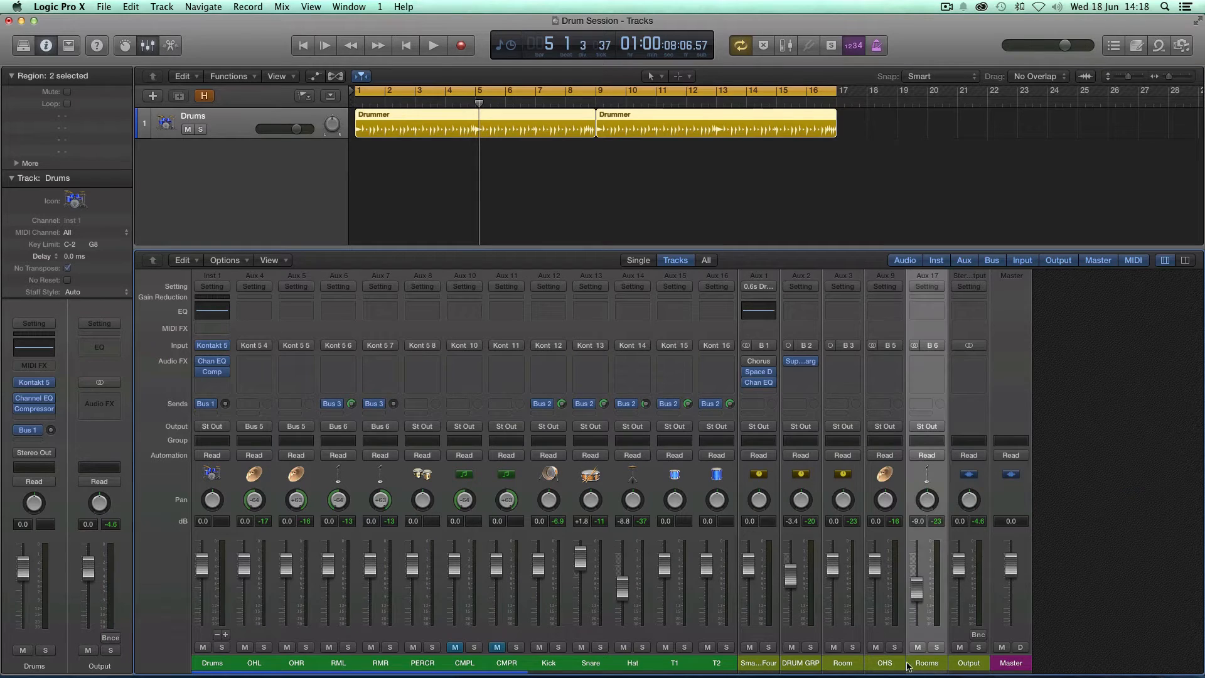
pyautogui.keyDown('shift'); pyautogui.click(265, 663); pyautogui.keyUp('shift')
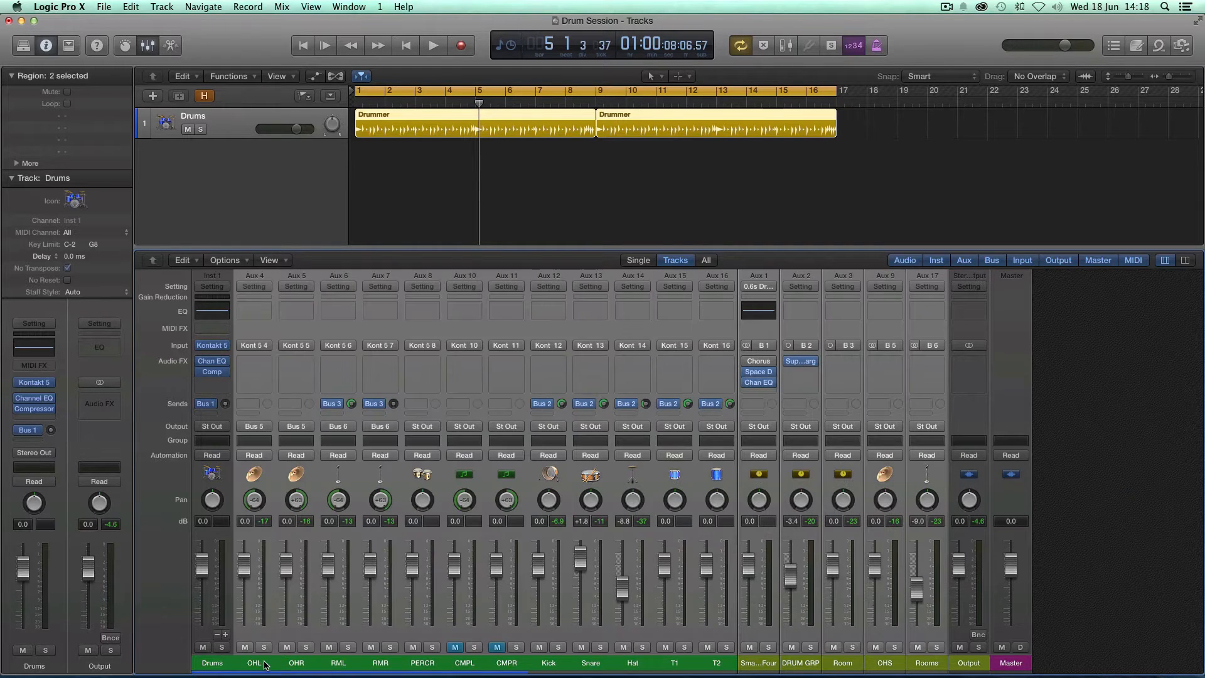
pyautogui.press('Delete')
pyautogui.click(595, 234)
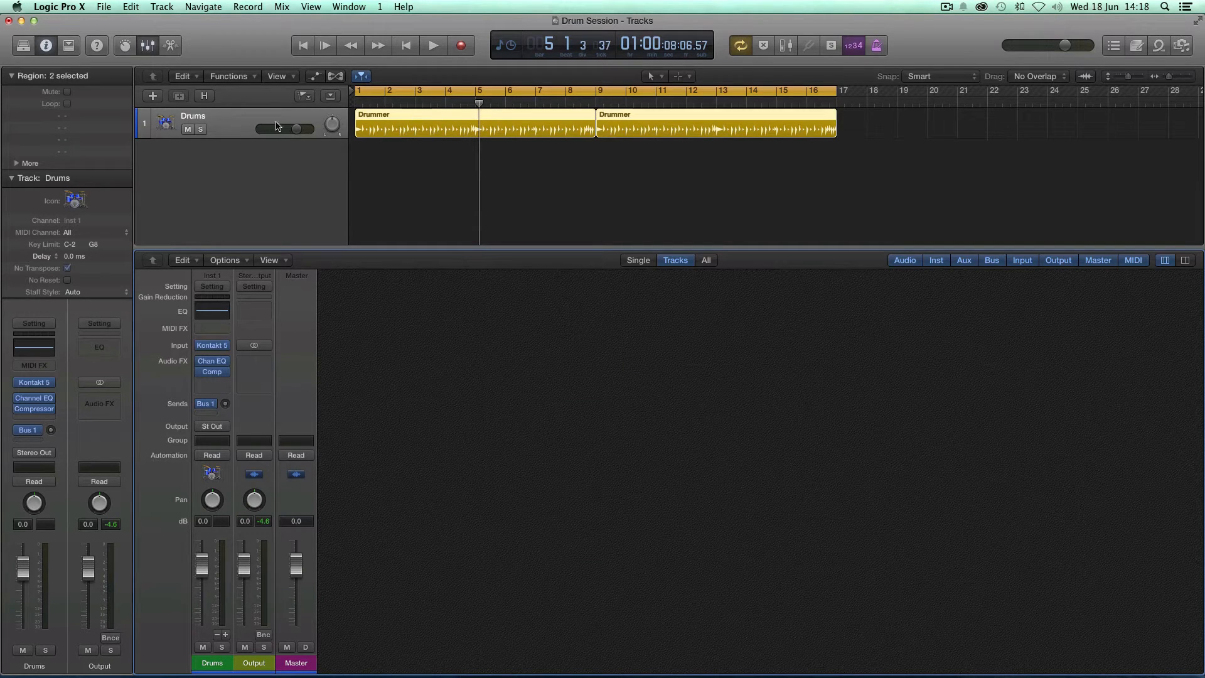
# - Reopen Kontakt 5 on the Drums track, show its library browser and remove the AR80s Black Kit Lite instrument
pyautogui.moveTo(29, 386)
pyautogui.click(32, 386)
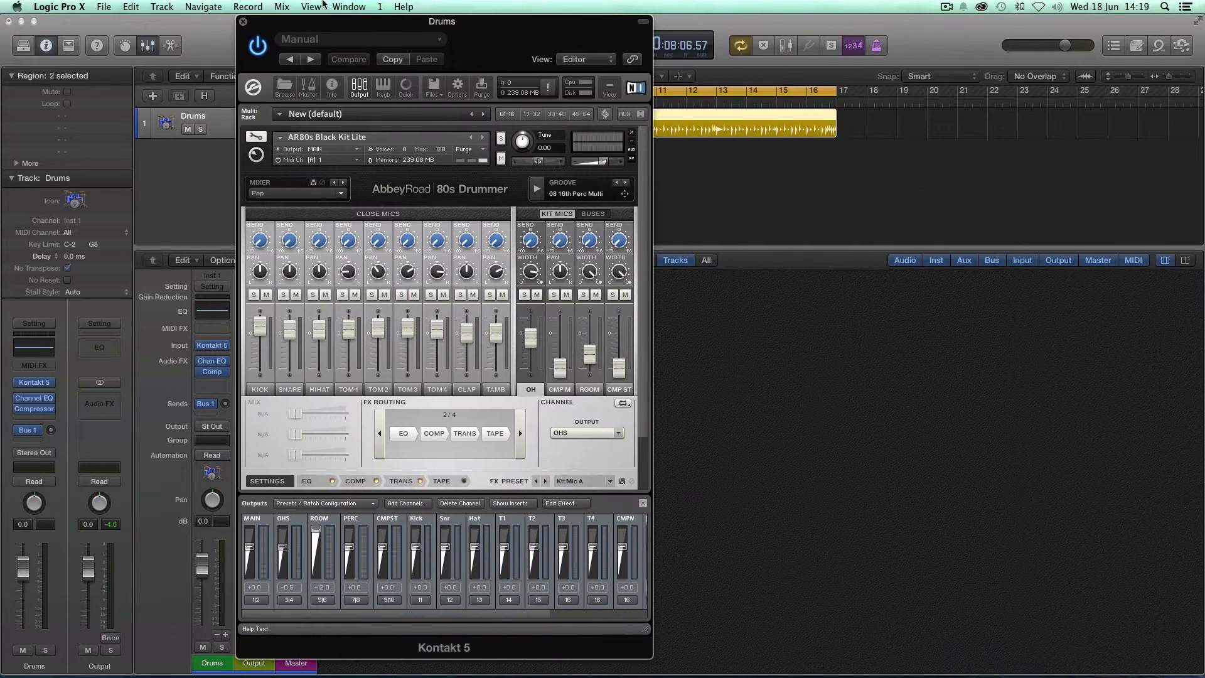
pyautogui.click(287, 86)
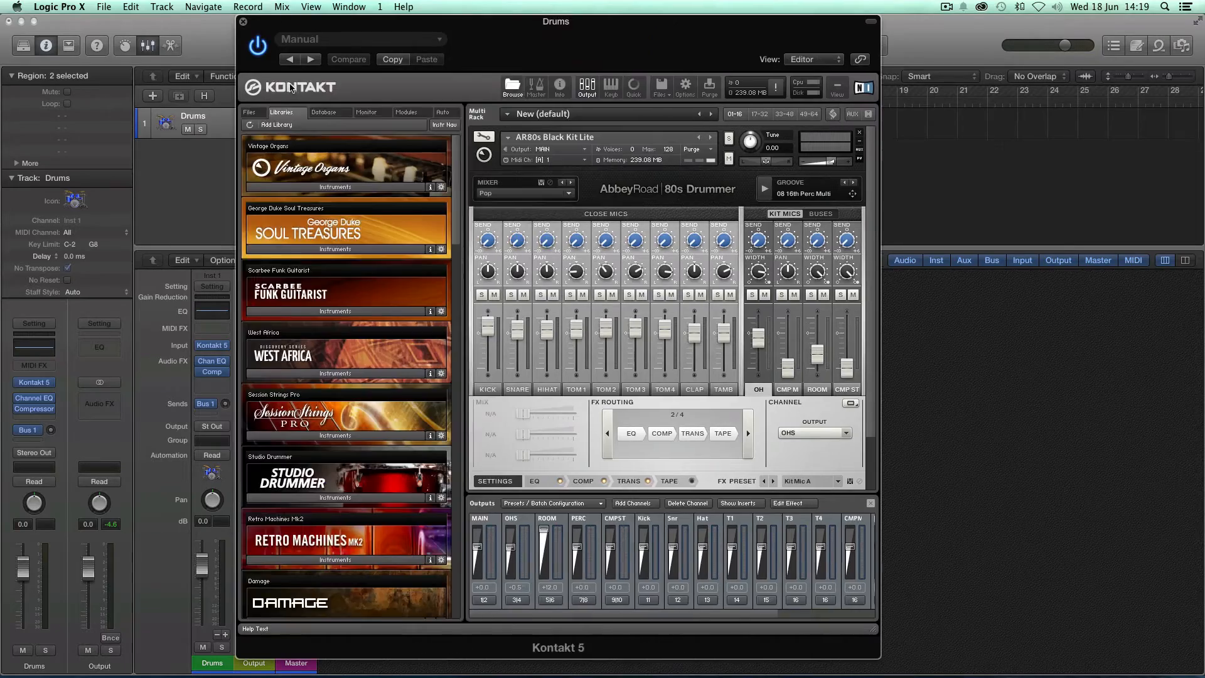
pyautogui.click(1044, 92)
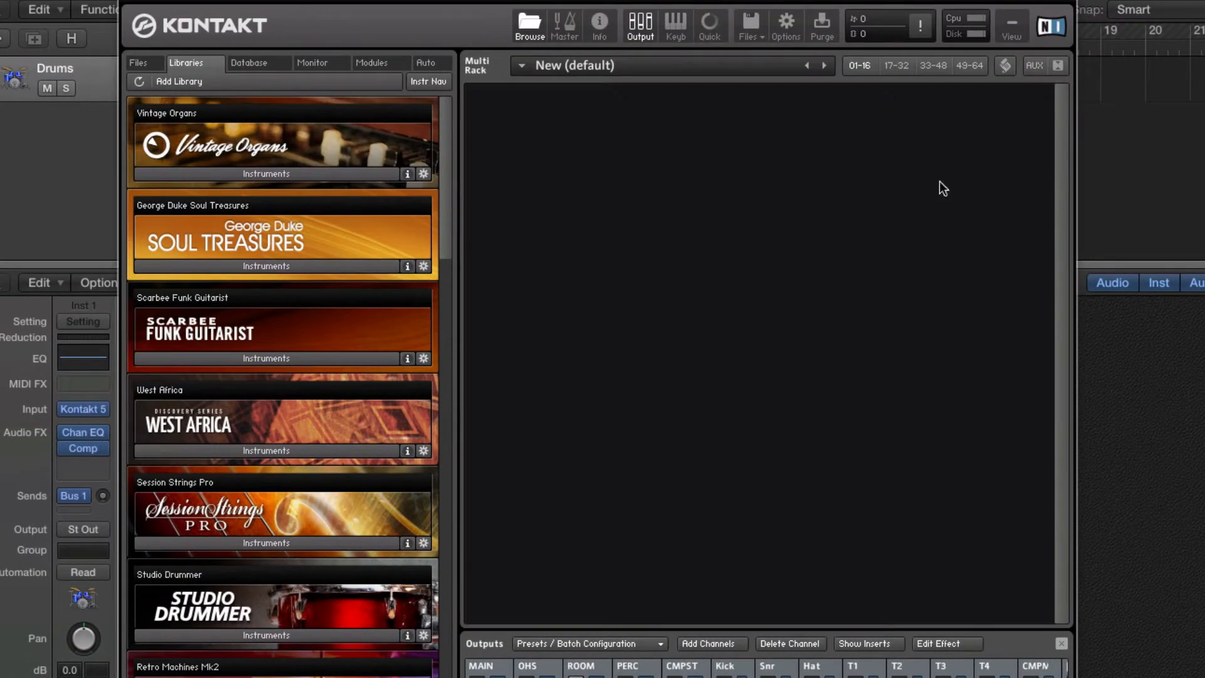
# - Load Session Kit - Lite from the Studio Drummer library and hide the library browser
pyautogui.scroll(-2, 269, 391)
pyautogui.scroll(-2, 270, 402)
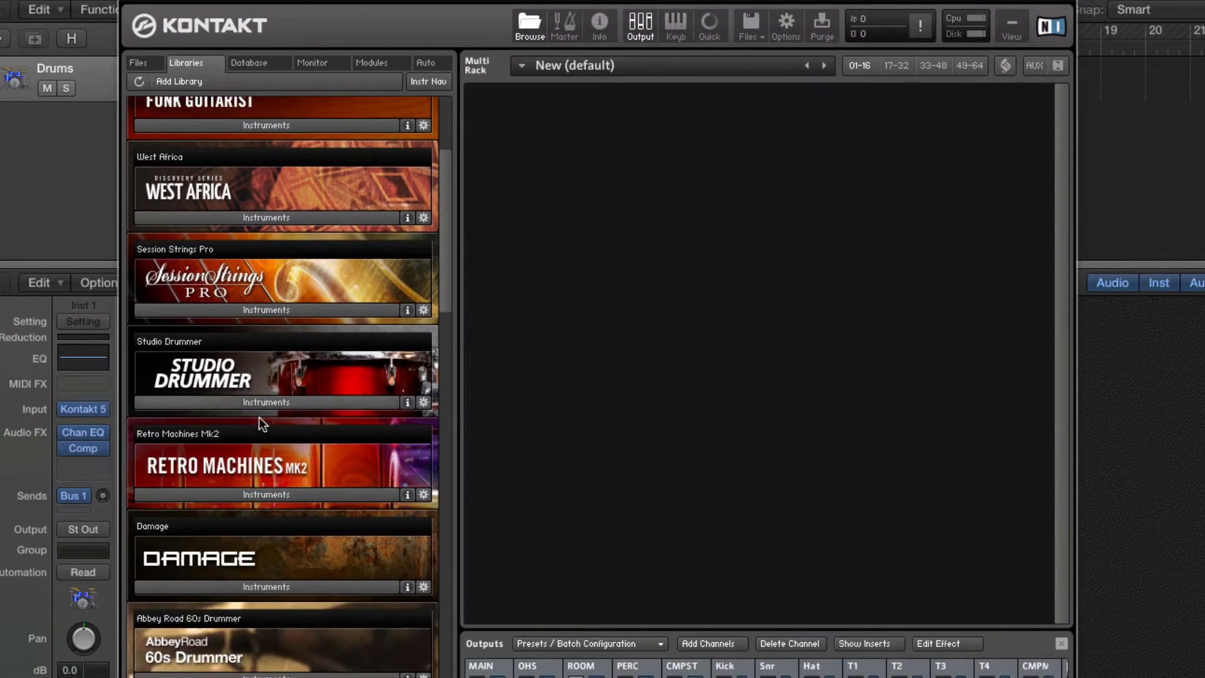
pyautogui.click(275, 399)
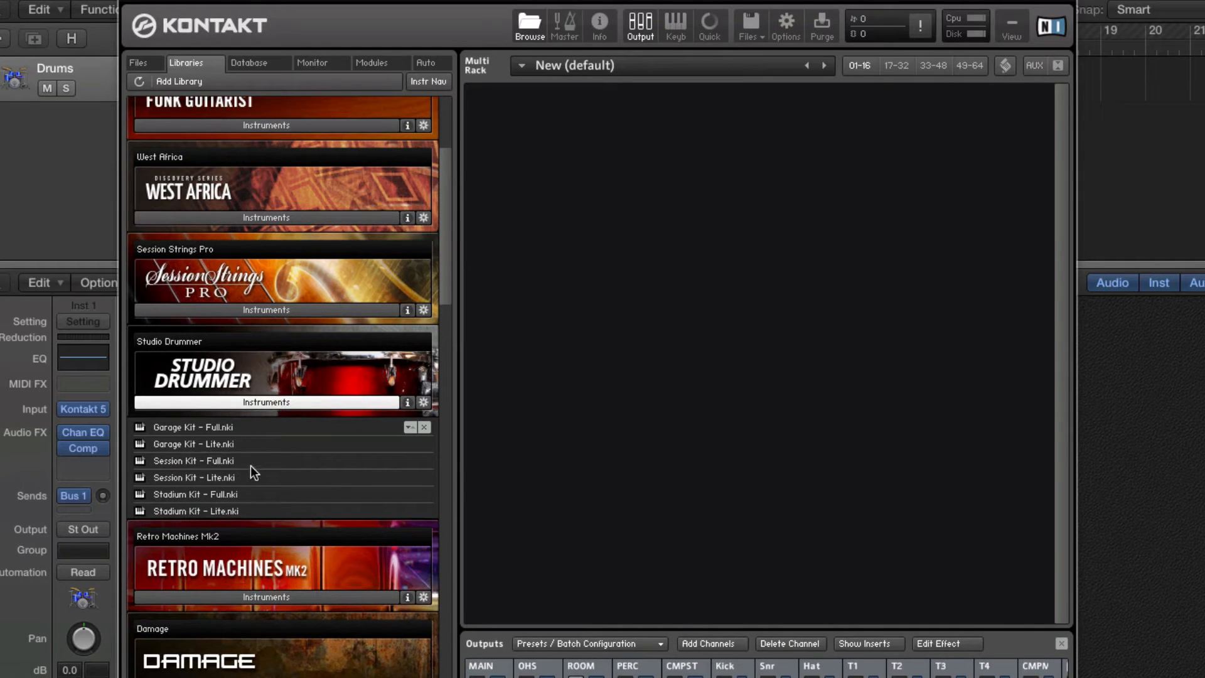
pyautogui.doubleClick(232, 476)
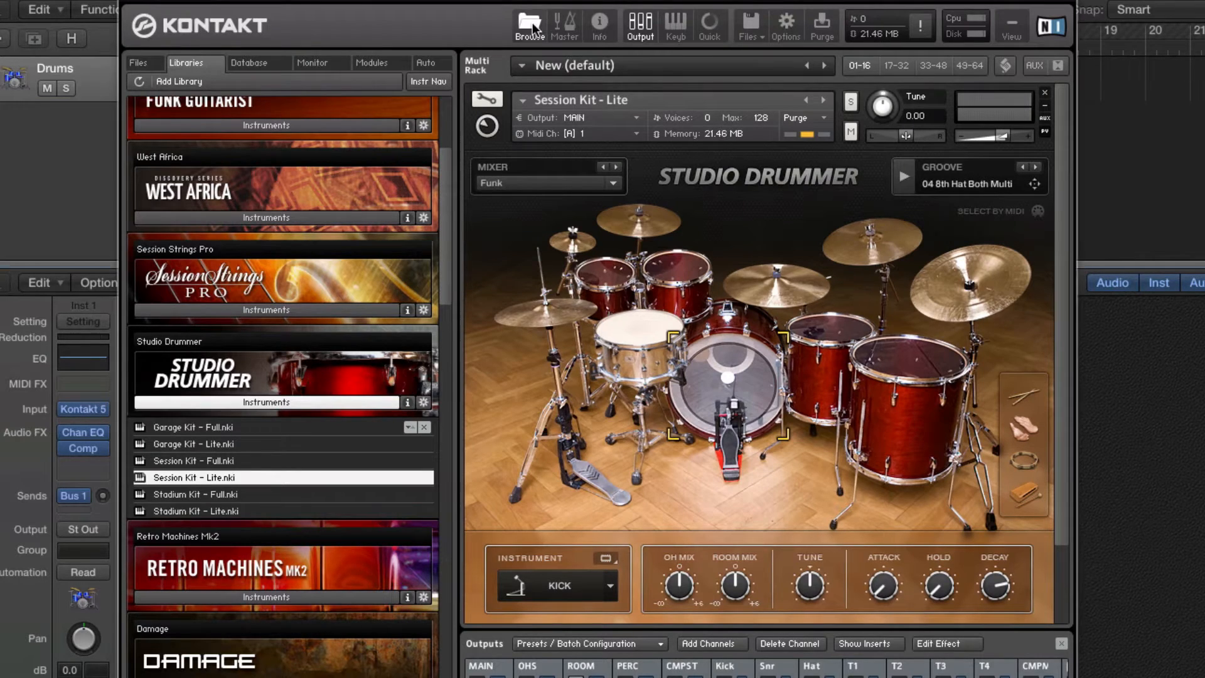
pyautogui.click(531, 25)
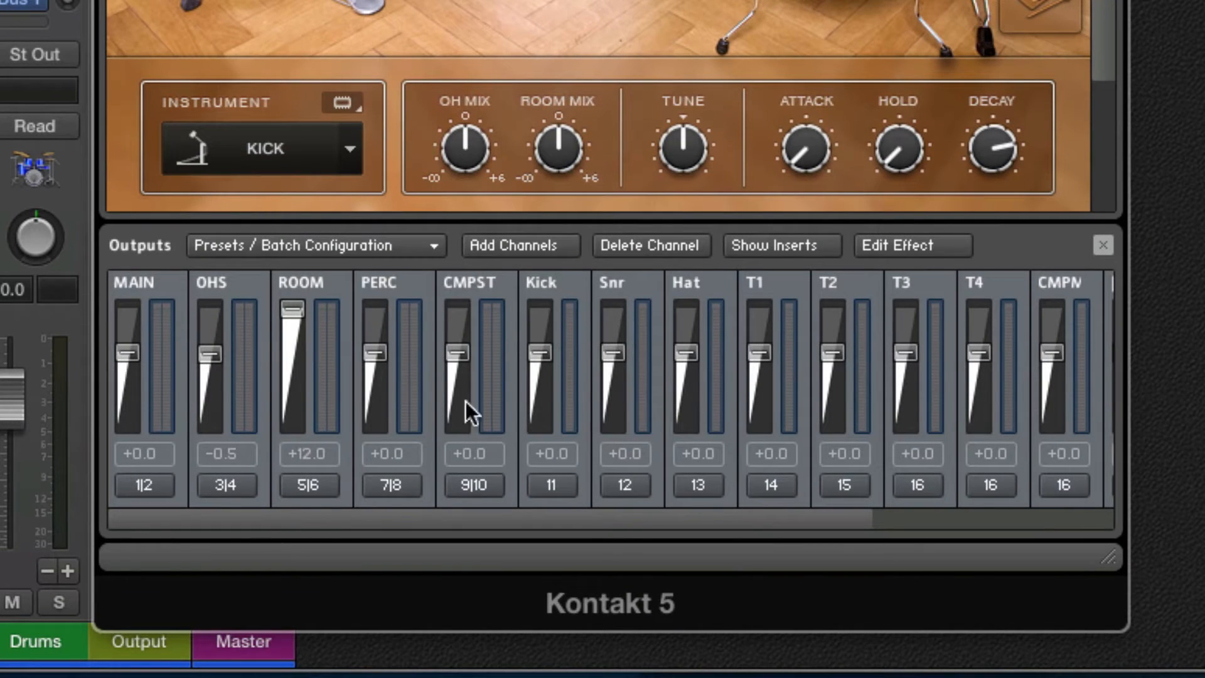
# - Look through Kontakt's output channels from MAIN to the aux channels and their output assignments
pyautogui.moveTo(646, 519); pyautogui.dragTo(1151, 519)
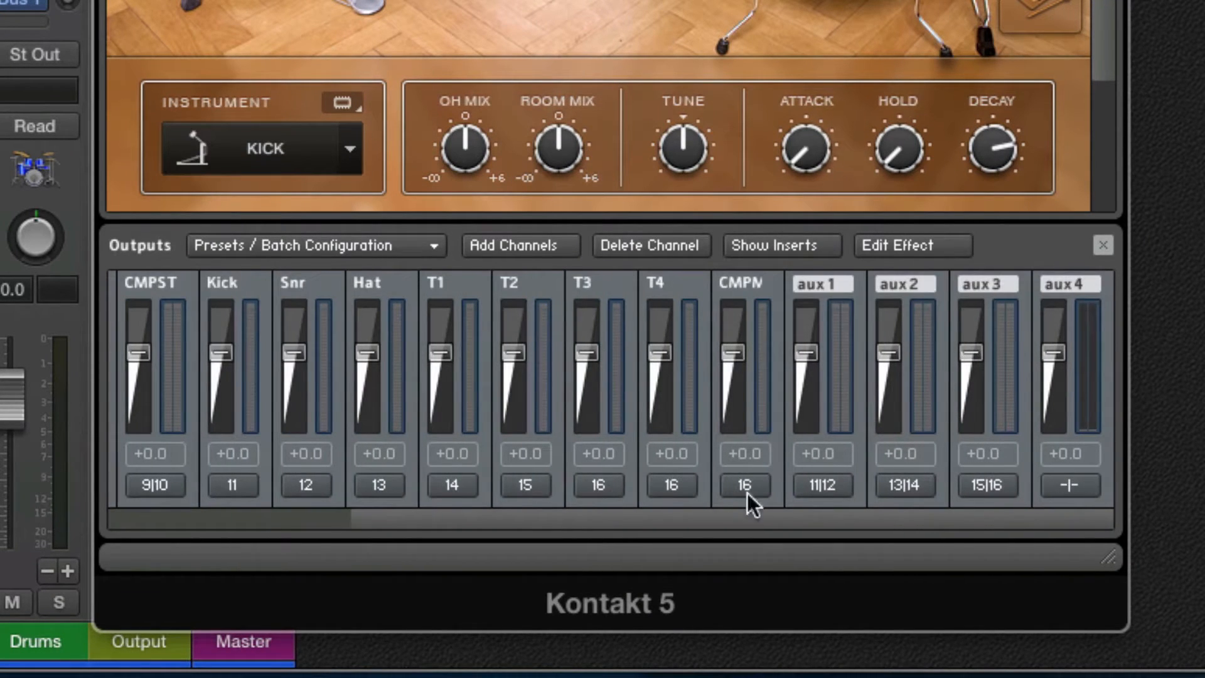
pyautogui.moveTo(753, 518); pyautogui.dragTo(216, 518)
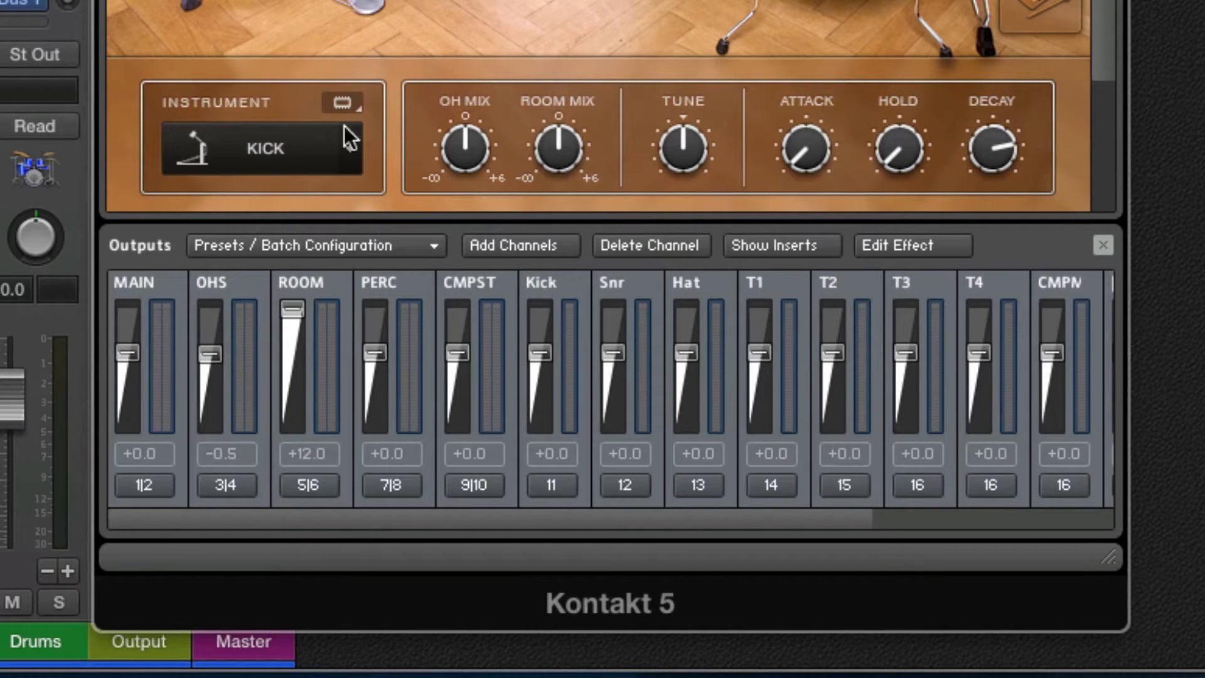
pyautogui.click(163, 461)
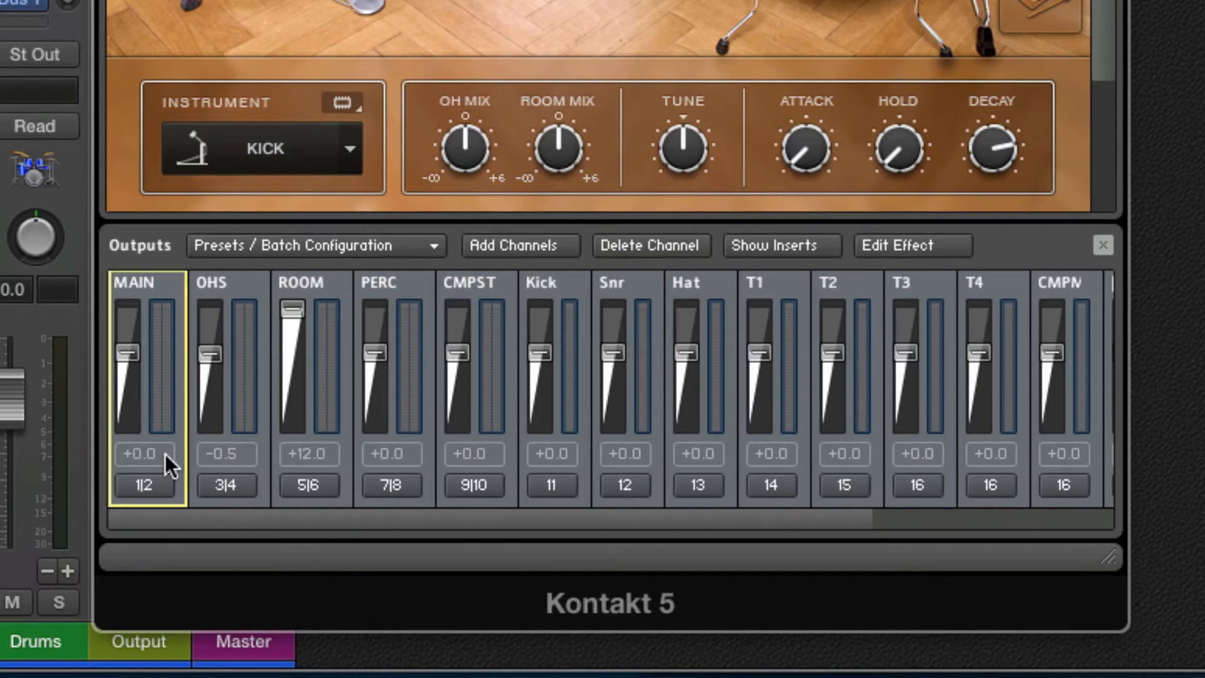
pyautogui.hscroll(2, 179, 447)
pyautogui.click(262, 445)
pyautogui.hscroll(-2, 210, 446)
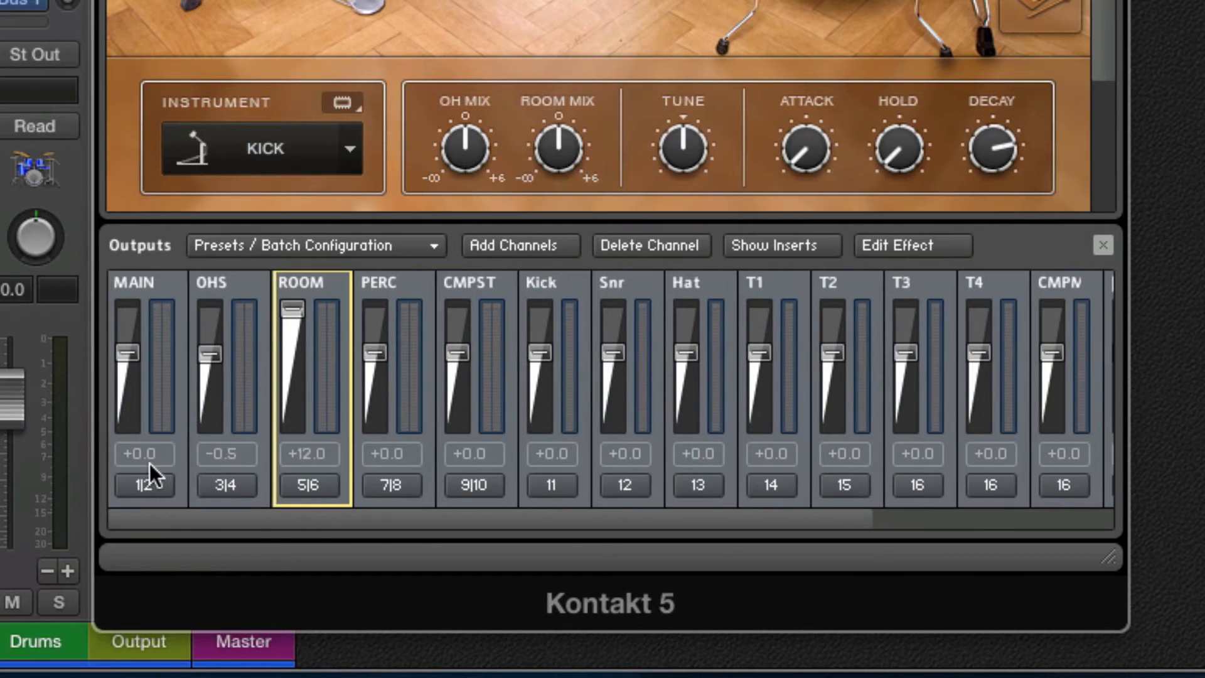
# - Delete the MAIN, OHS and ROOM channels from Kontakt's output section
pyautogui.click(150, 463)
pyautogui.click(652, 247)
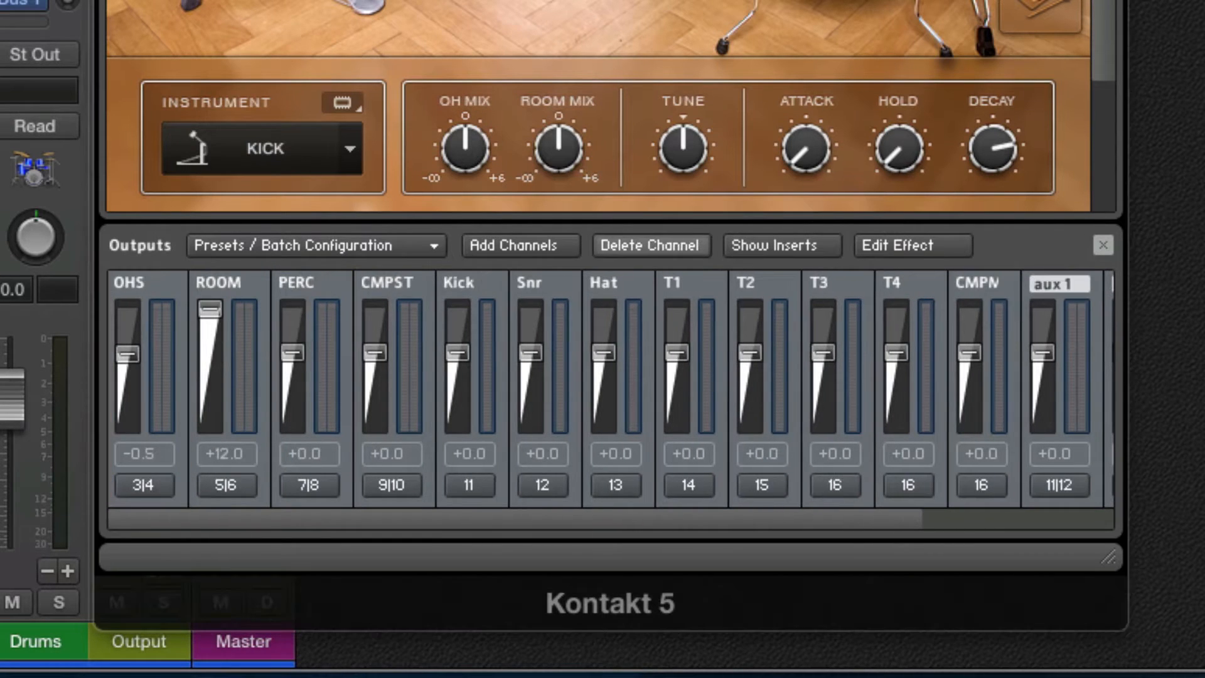
pyautogui.click(150, 464)
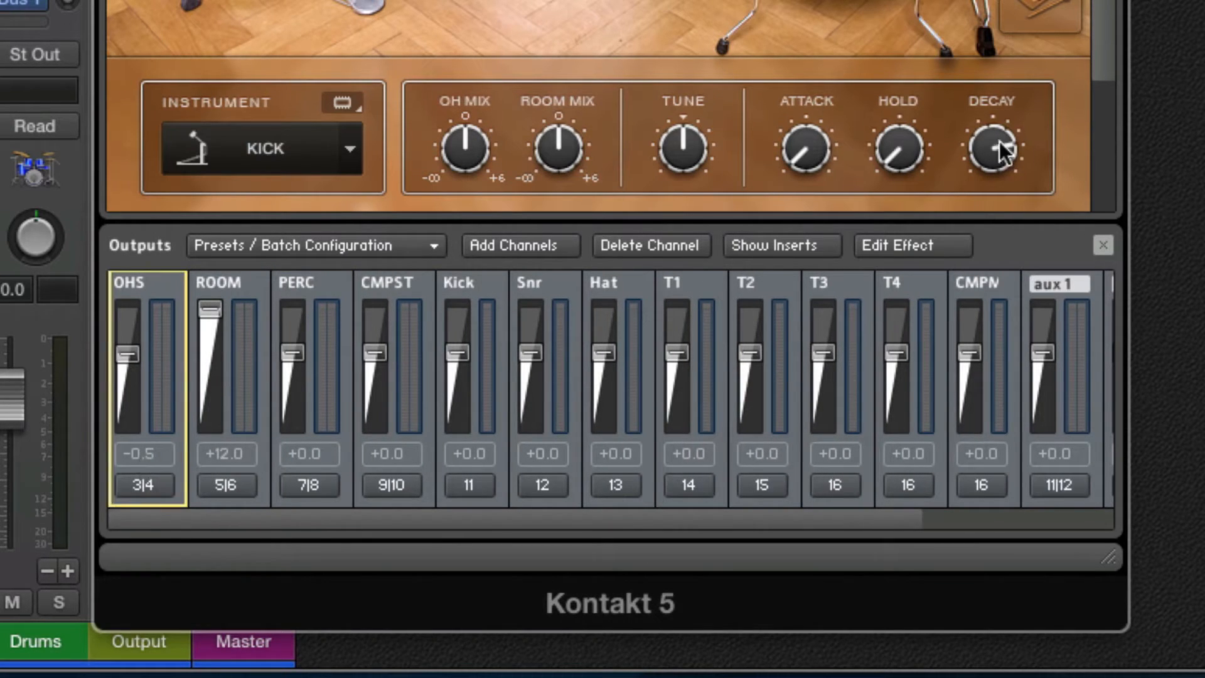
pyautogui.click(685, 248)
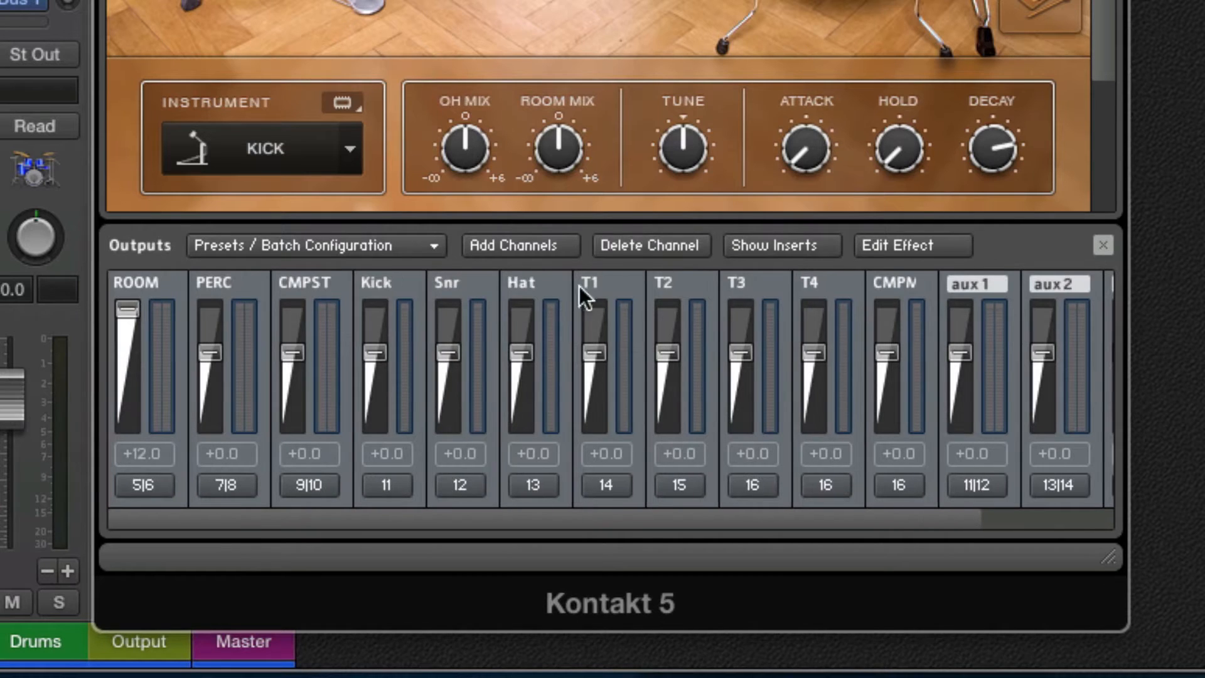
pyautogui.click(148, 446)
pyautogui.click(654, 246)
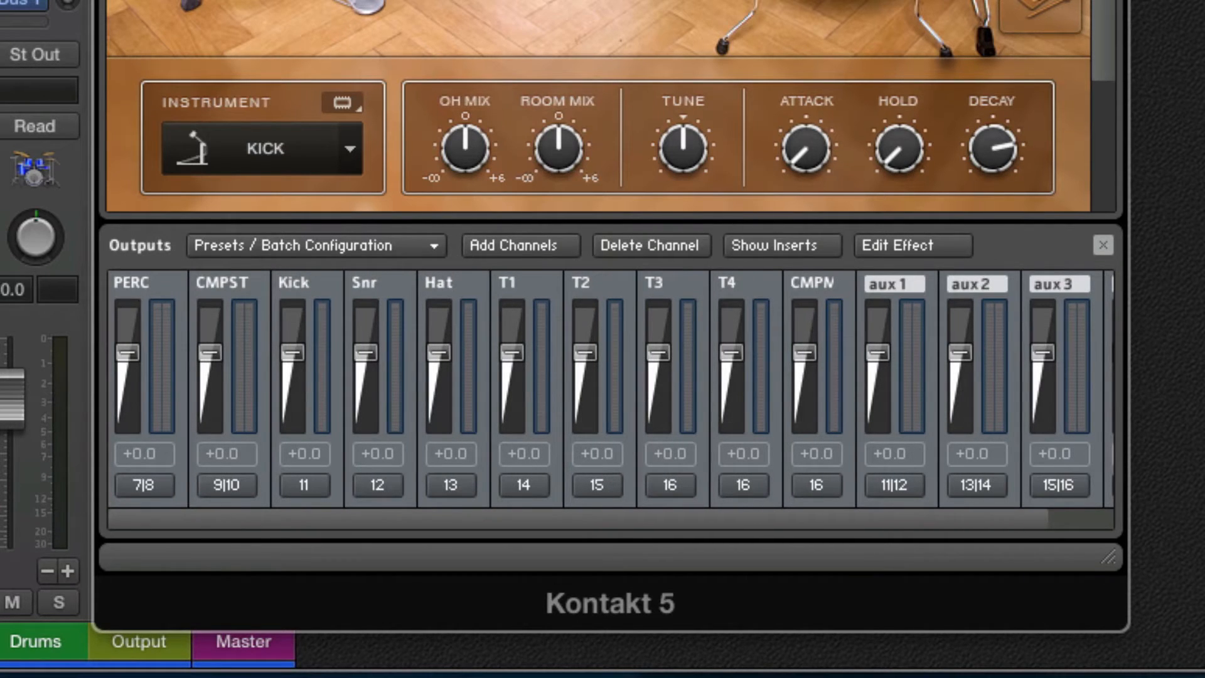
# - Look up the available Kontakt 5 multi output formats for the Drums channel strip without changing the instrument
pyautogui.scroll(-3, 1102, 8)
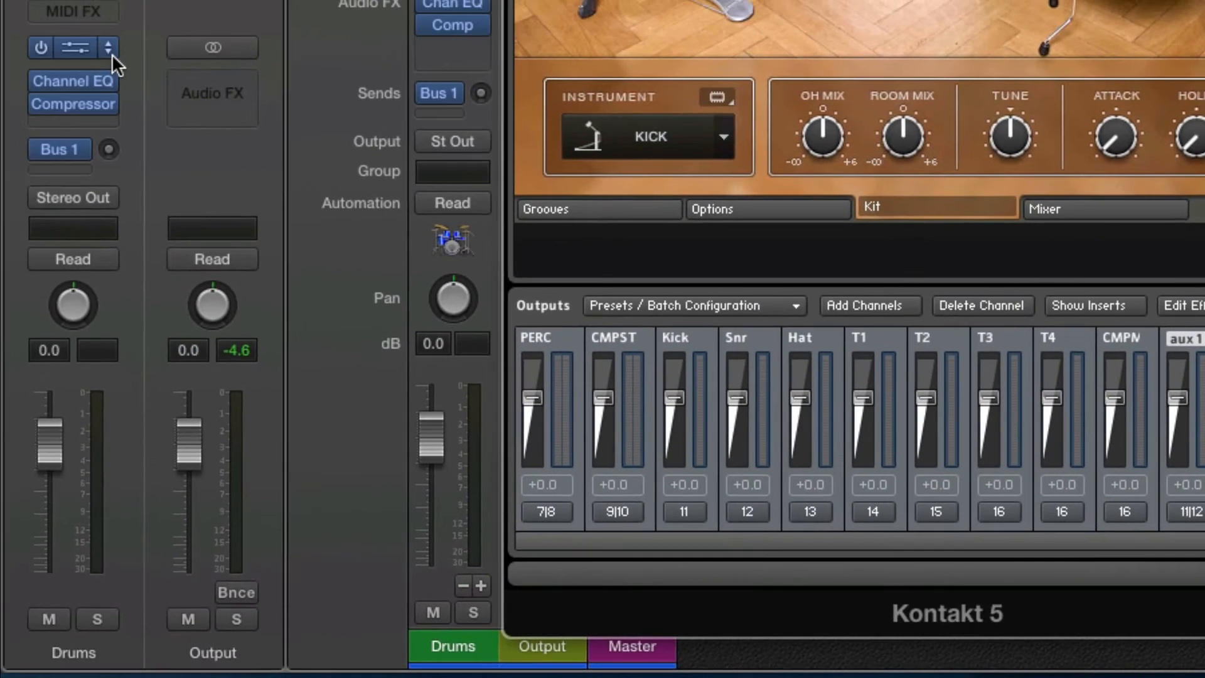
pyautogui.click(112, 55)
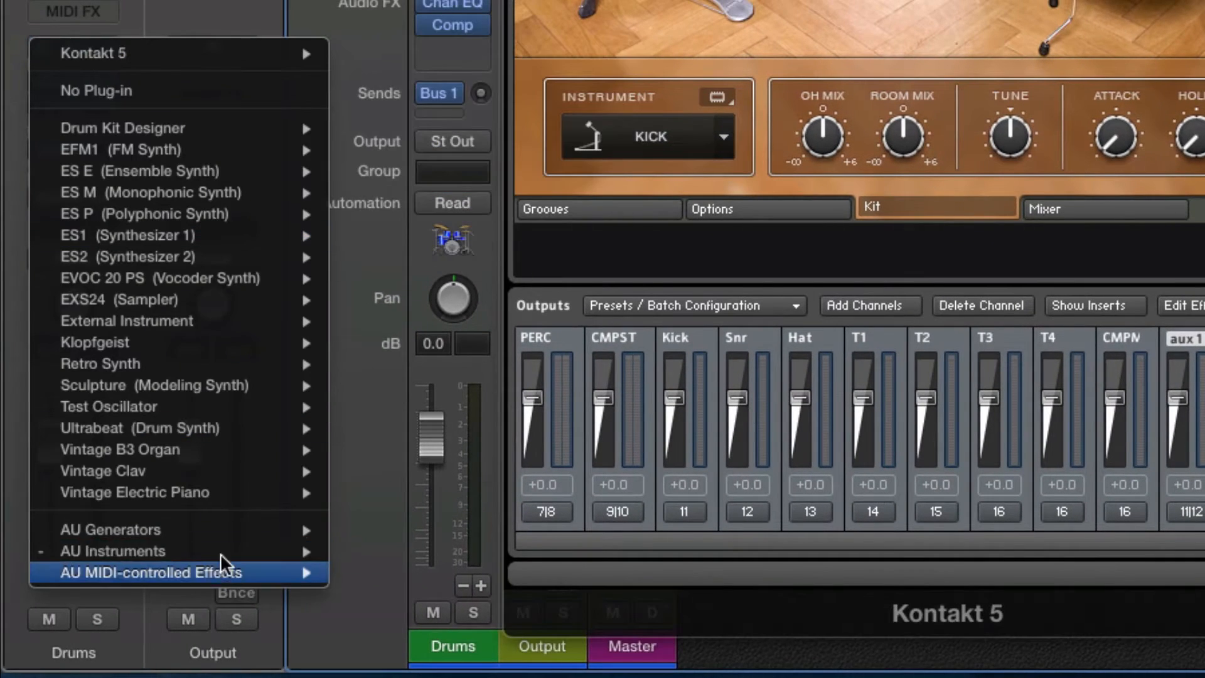
pyautogui.moveTo(113, 551)
pyautogui.moveTo(414, 572)
pyautogui.moveTo(644, 608)
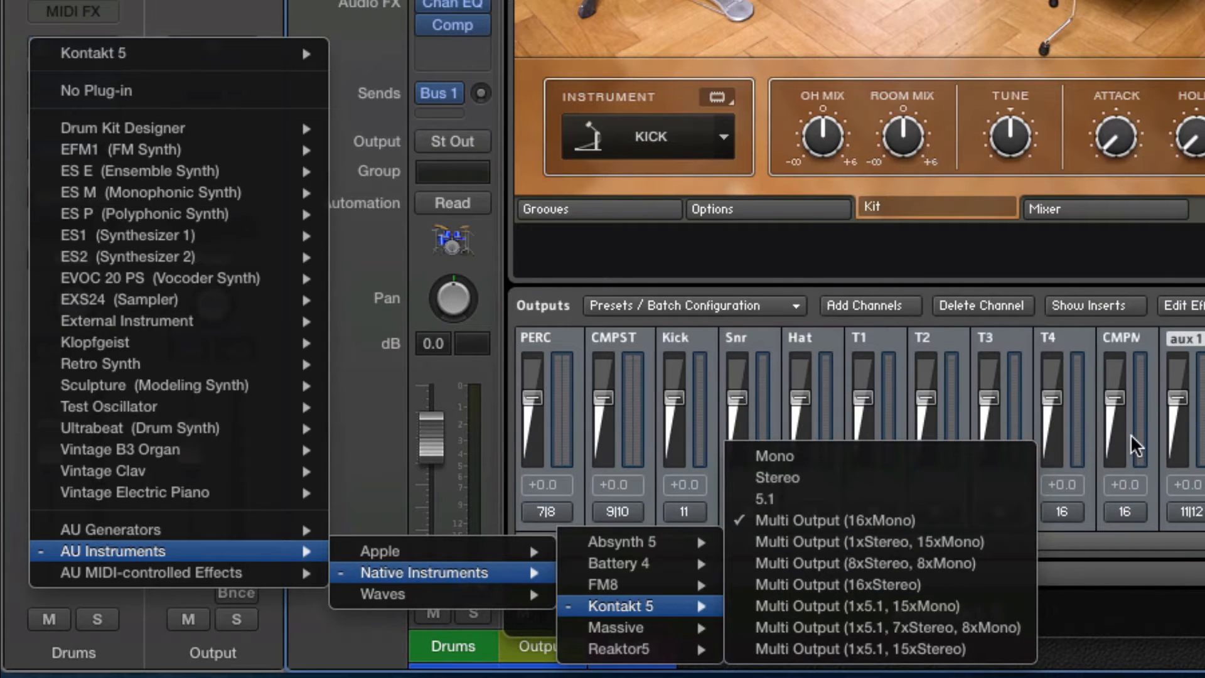
pyautogui.click(1166, 261)
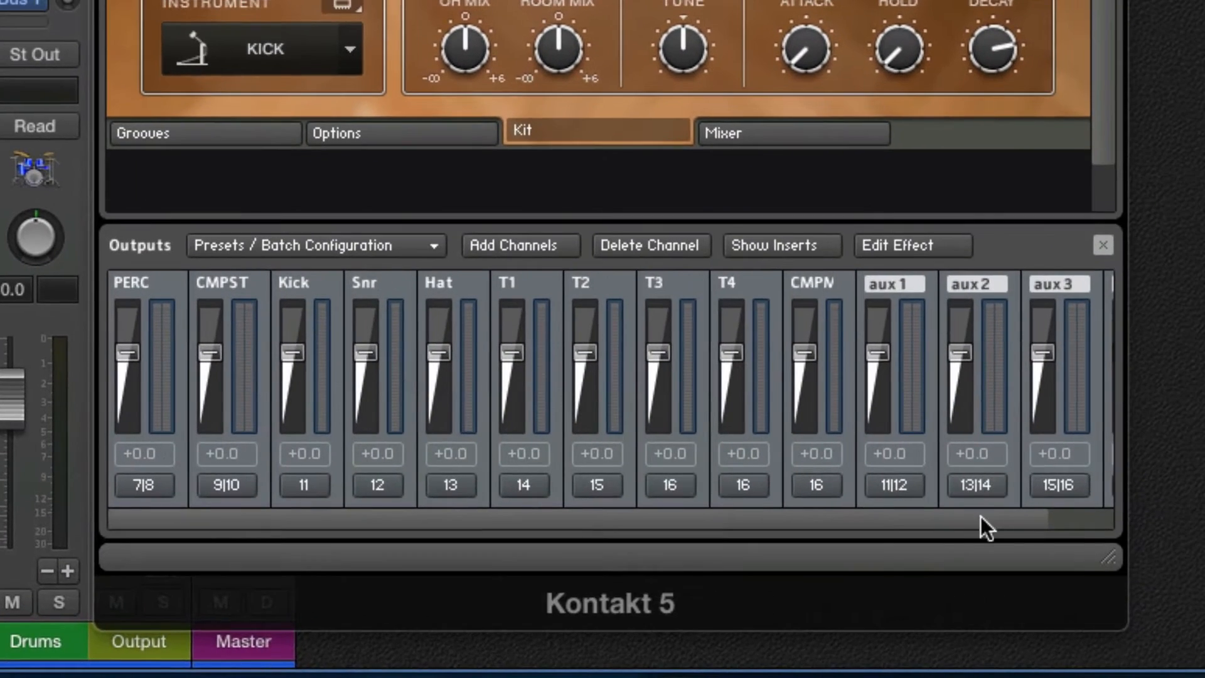
# - Create 4 two-channel outputs starting at st. 1 [1] with ascending assignment, deleting the existing output channels first
pyautogui.moveTo(981, 516); pyautogui.dragTo(1093, 525)
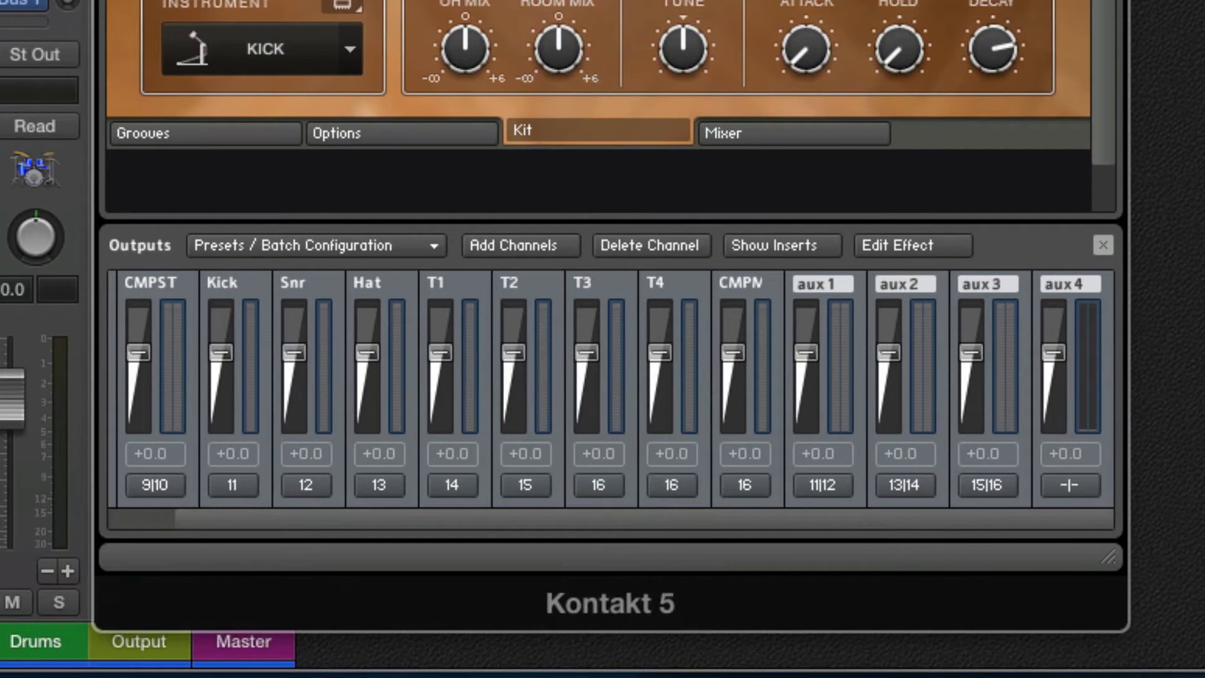
pyautogui.click(528, 239)
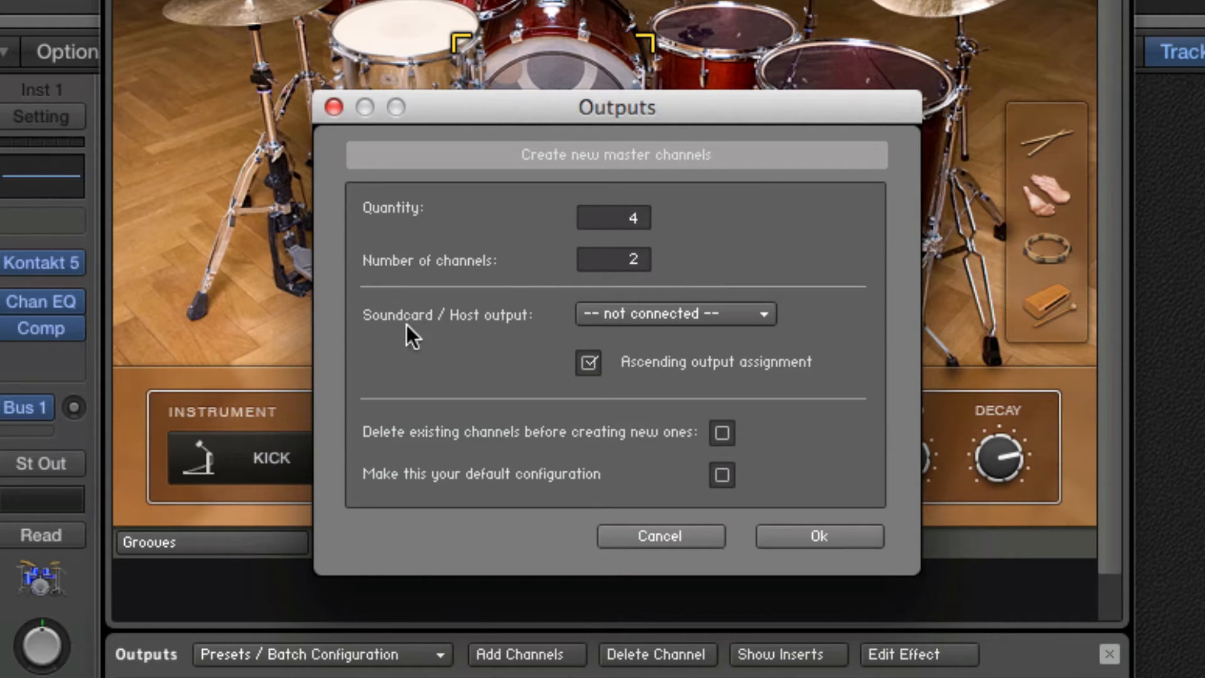
pyautogui.click(624, 312)
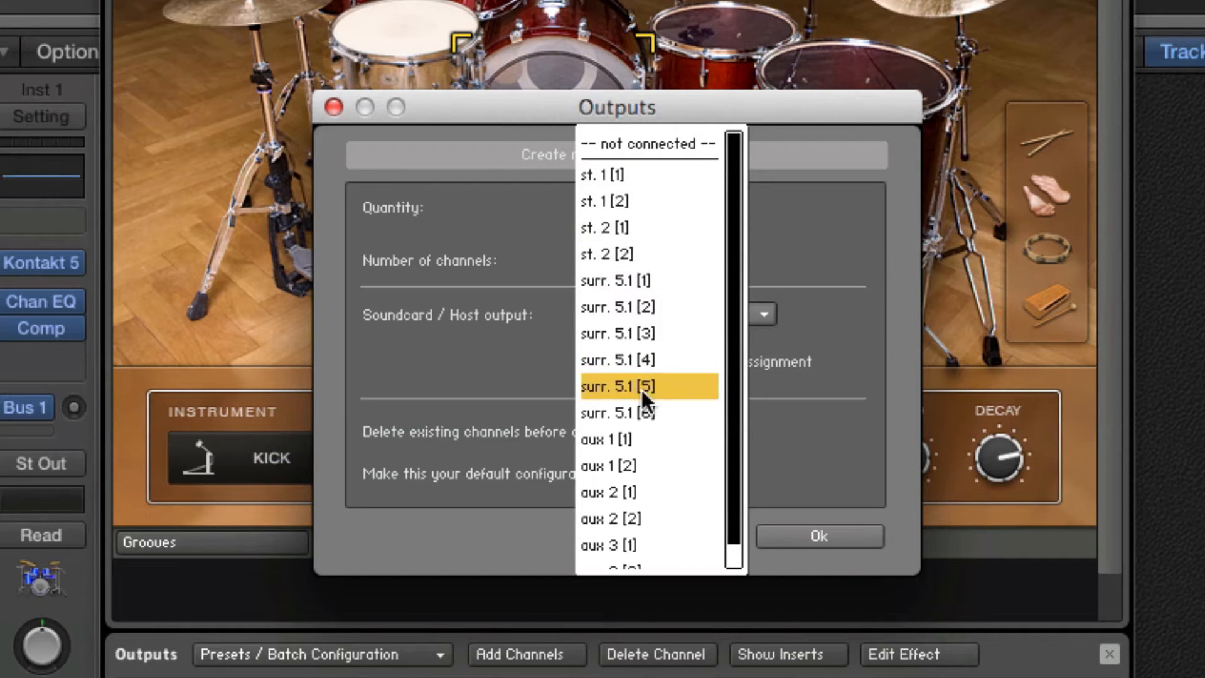
pyautogui.click(638, 175)
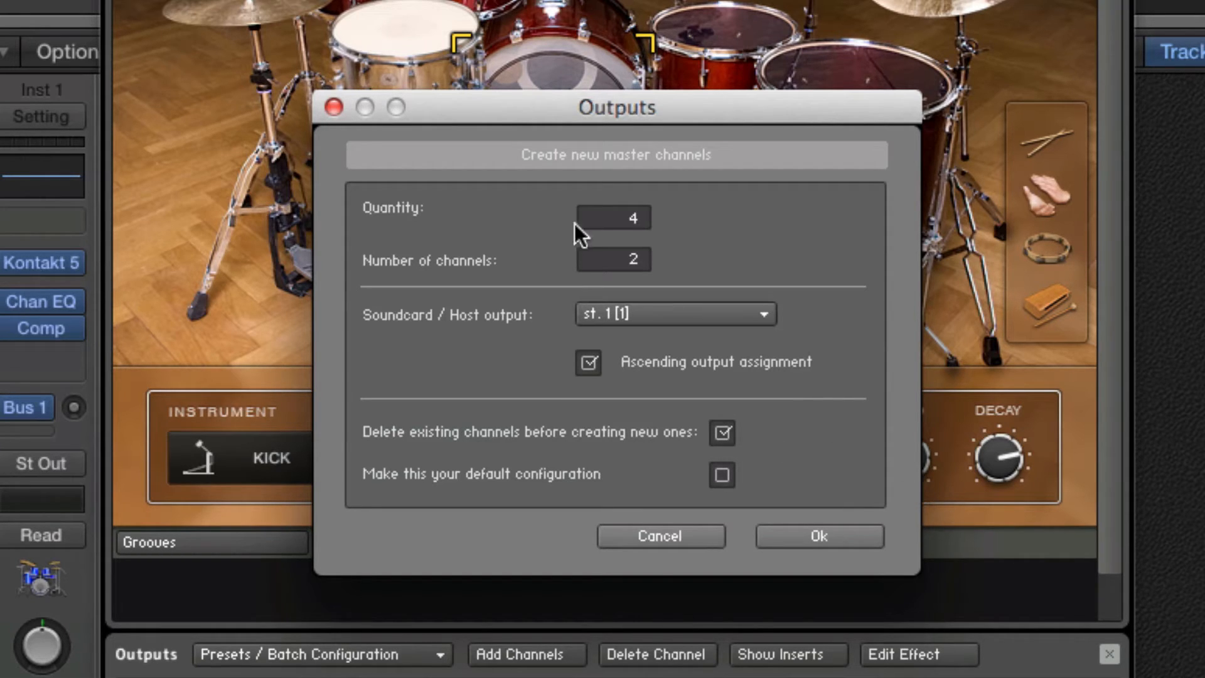
pyautogui.click(852, 537)
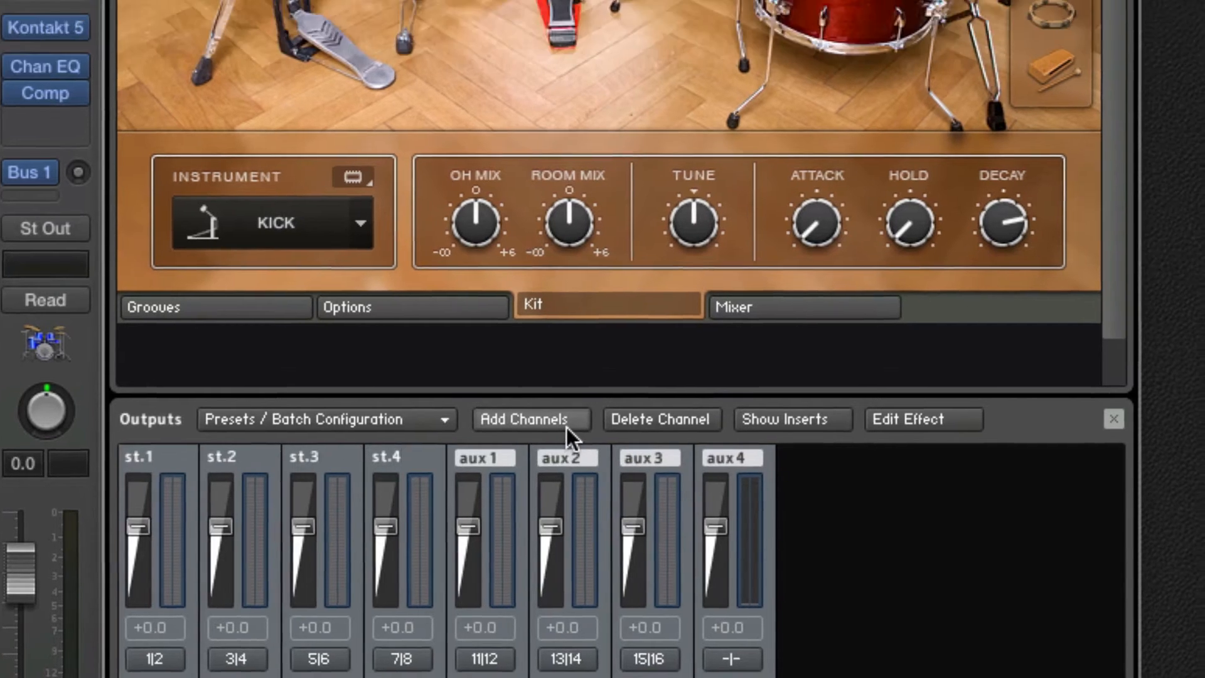
# - Add 8 single-channel outputs starting at surr. 5.1 [5] with ascending output assignment, keeping the existing channels
pyautogui.click(566, 426)
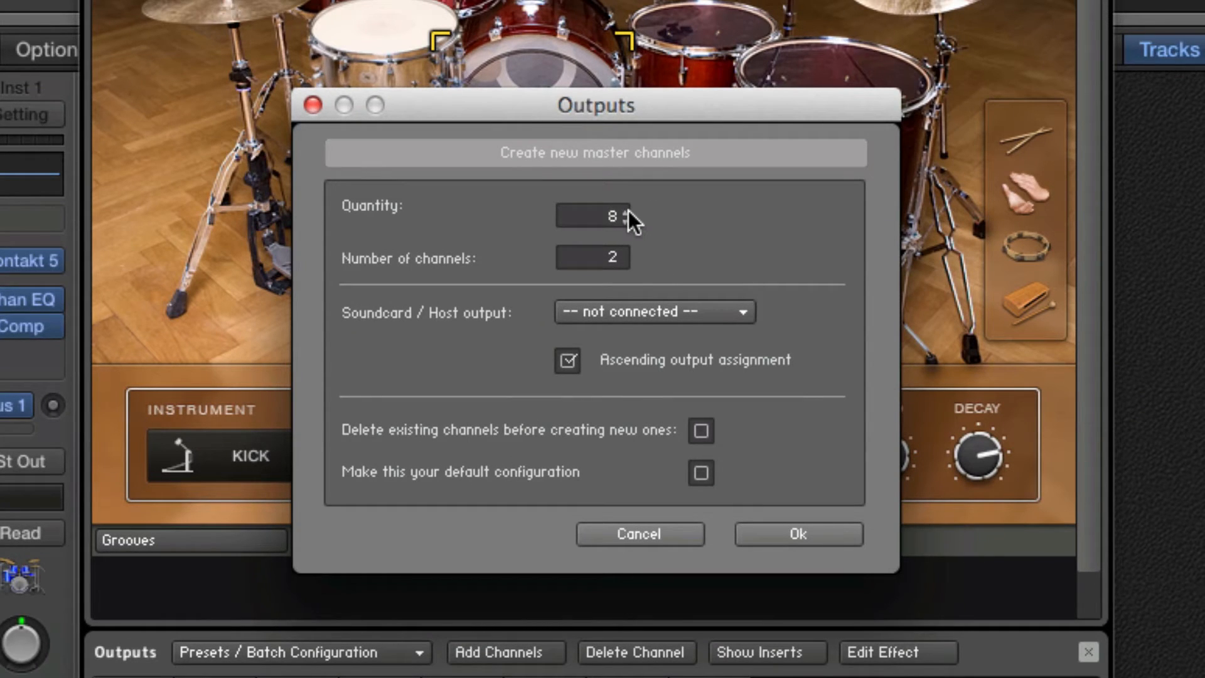
pyautogui.click(626, 261)
pyautogui.click(629, 310)
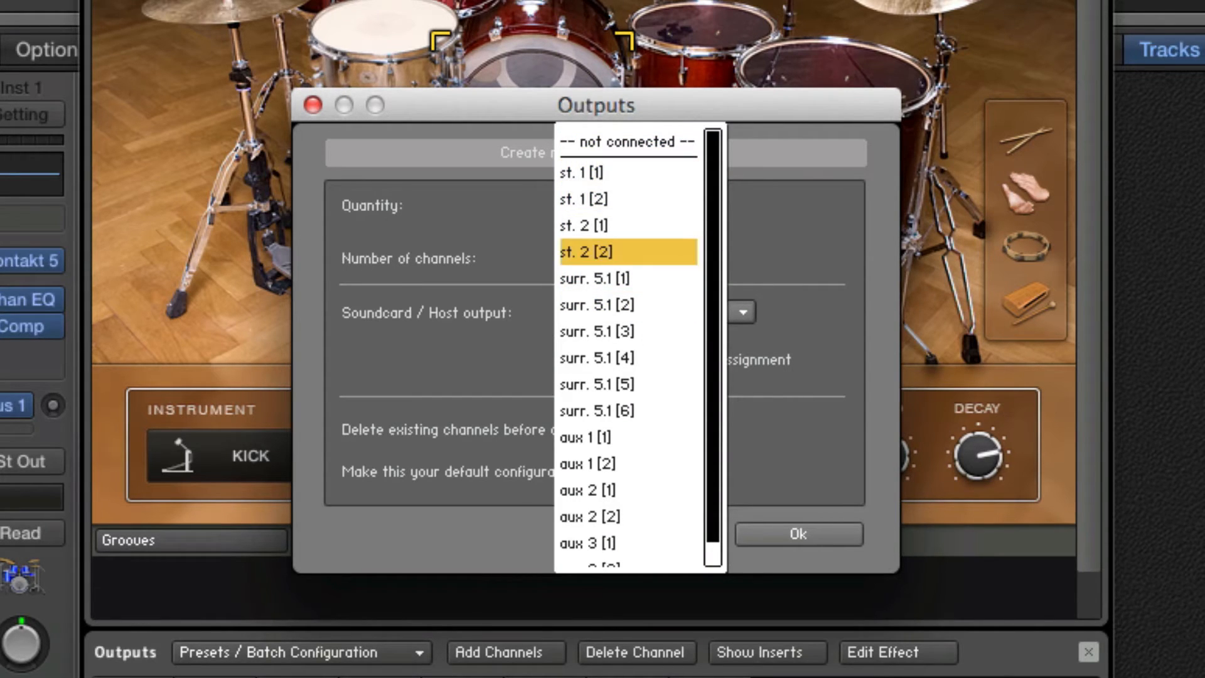
pyautogui.click(637, 384)
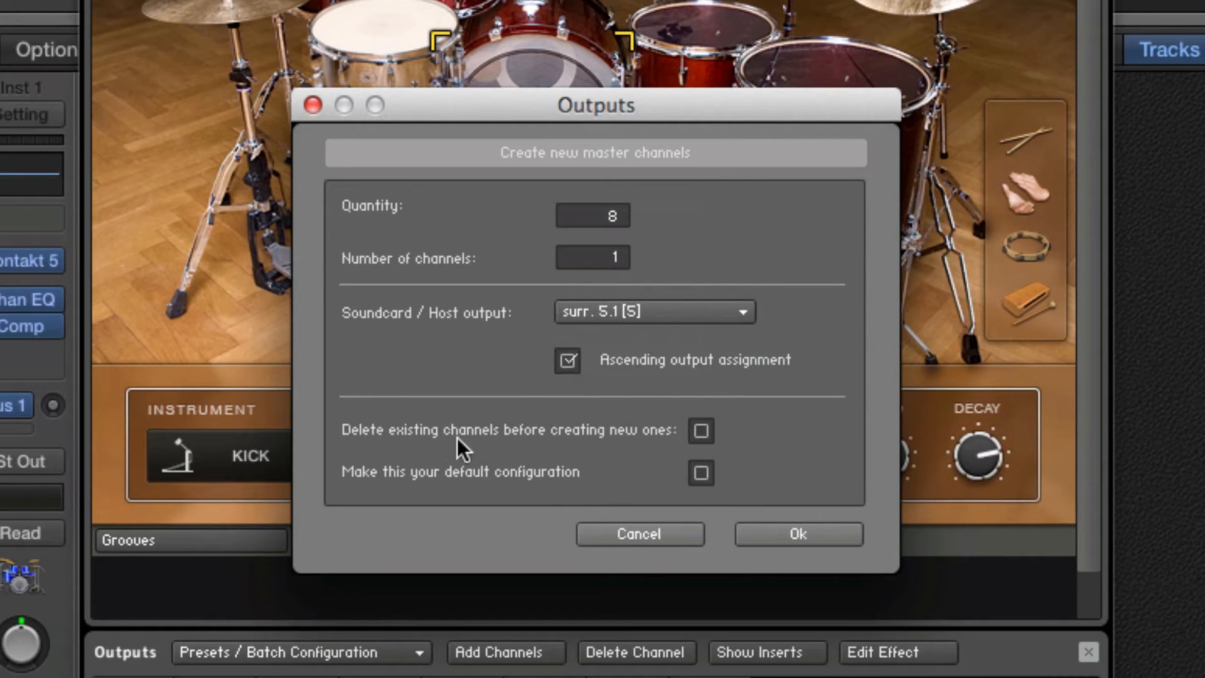
pyautogui.click(794, 532)
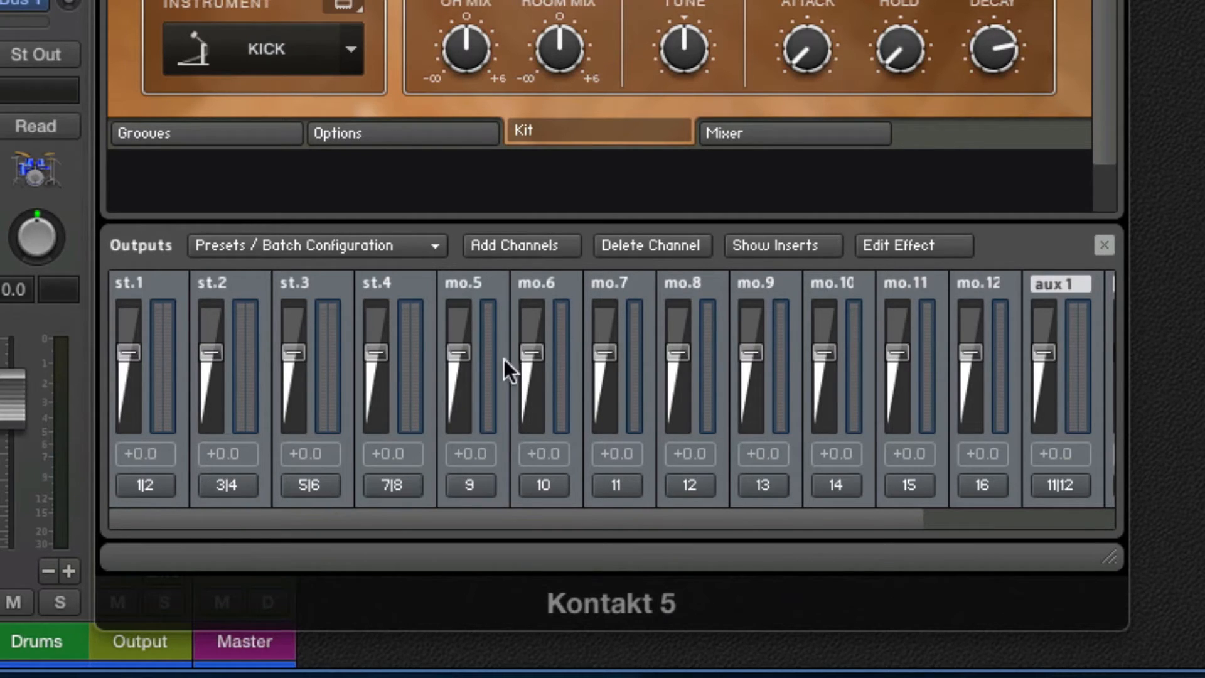
# - Save the current output section as a preset named Drums Preset
pyautogui.hscroll(2, 490, 310)
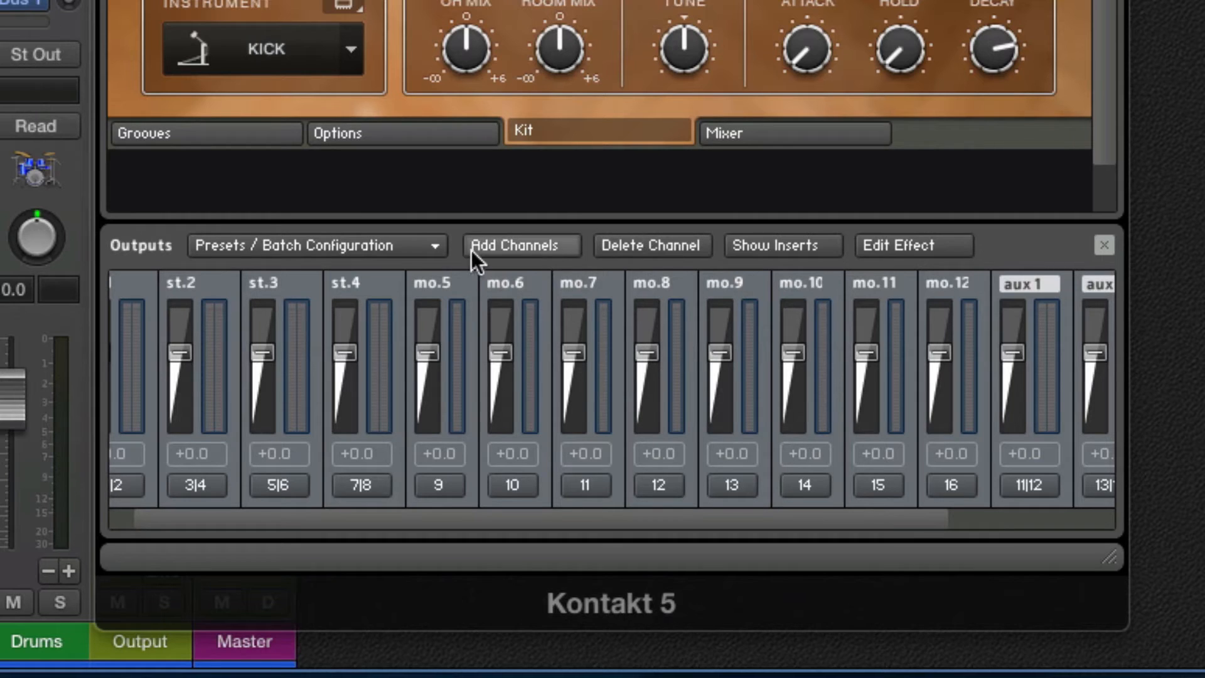
pyautogui.click(403, 245)
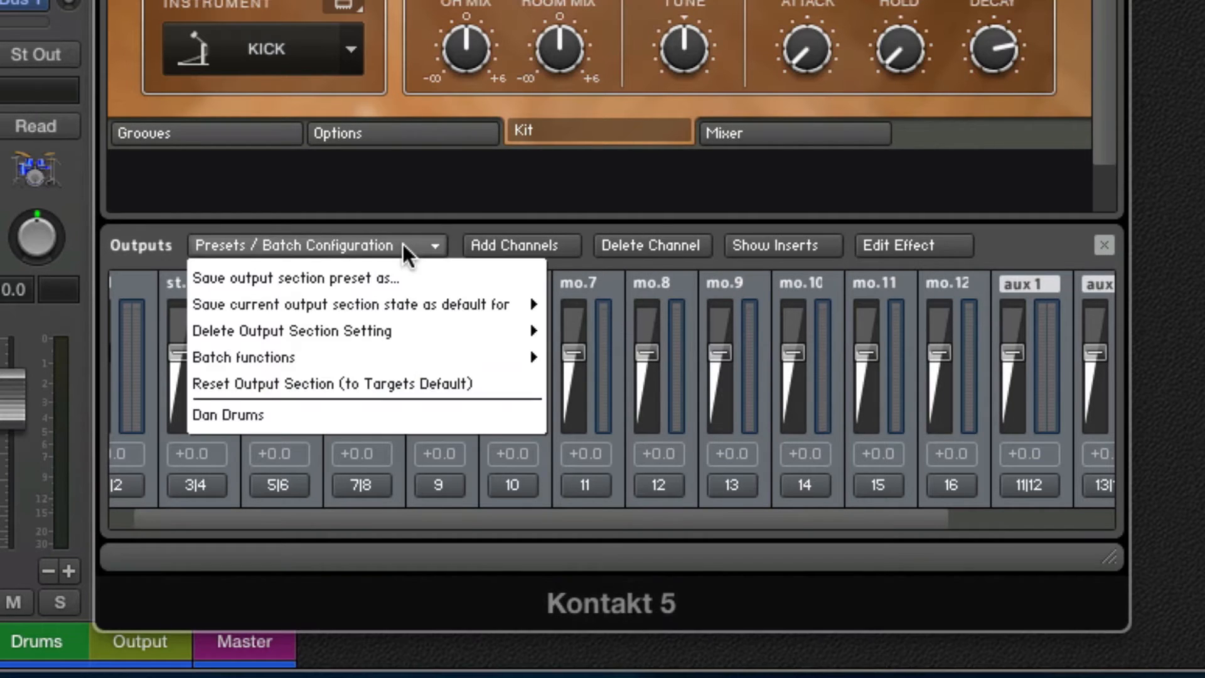
pyautogui.click(366, 278)
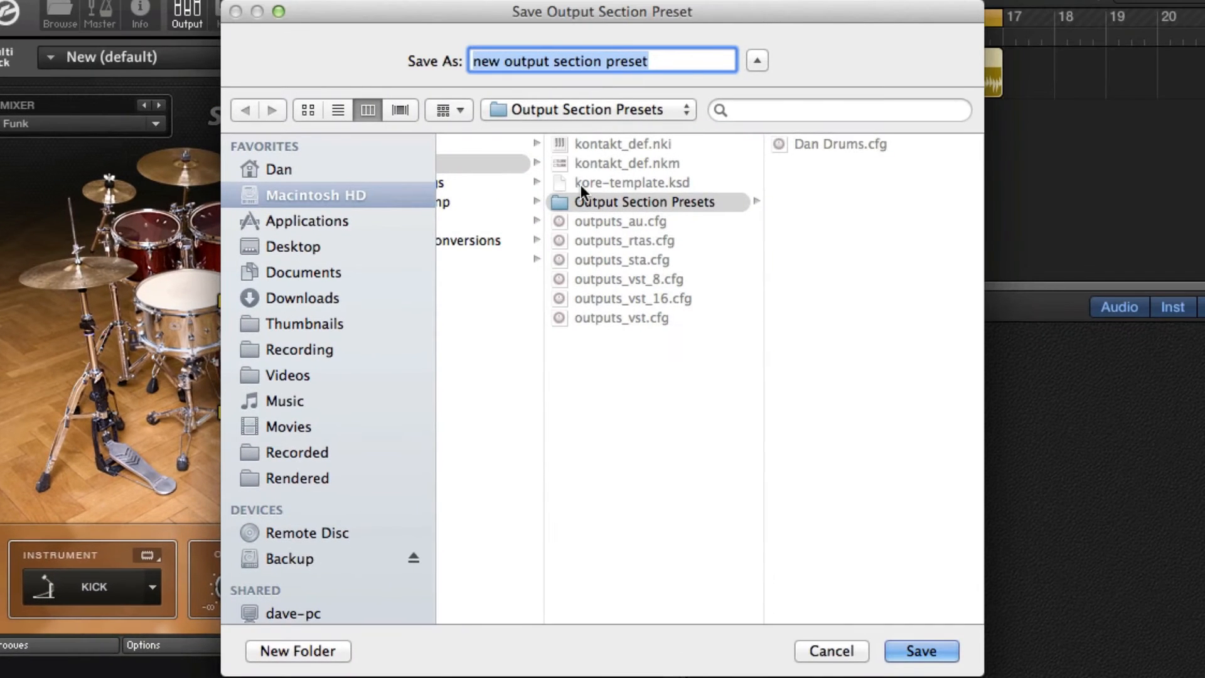
pyautogui.write('Drum s')
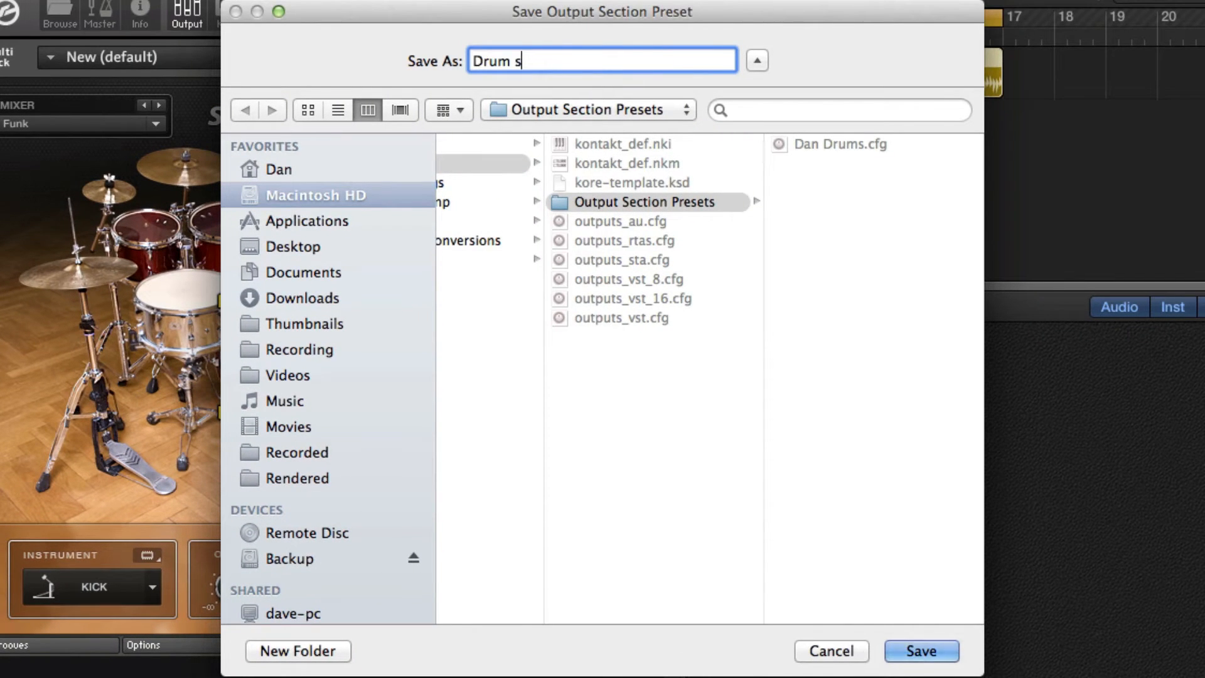
pyautogui.press('BackSpace')
pyautogui.press('BackSpace')
pyautogui.write('s Preset')
pyautogui.press('Return')
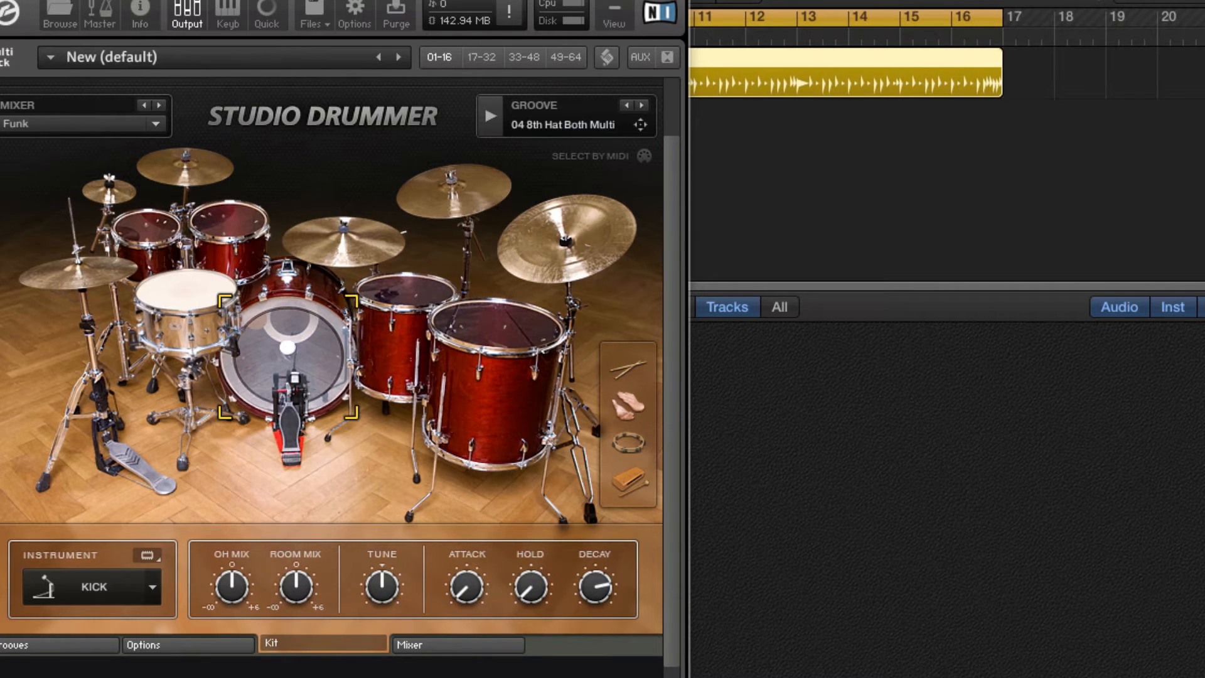
# - Show Studio Drummer's mixer and display the KICK channel's settings
pyautogui.scroll(1, 320, 323)
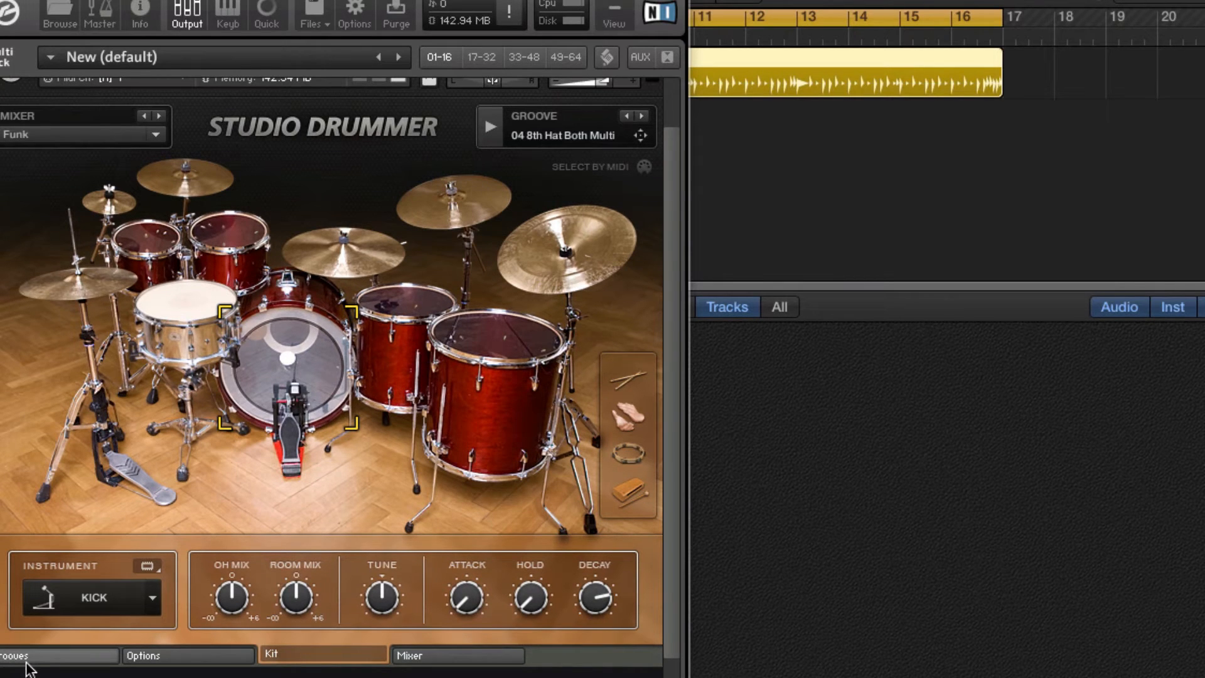
pyautogui.click(416, 655)
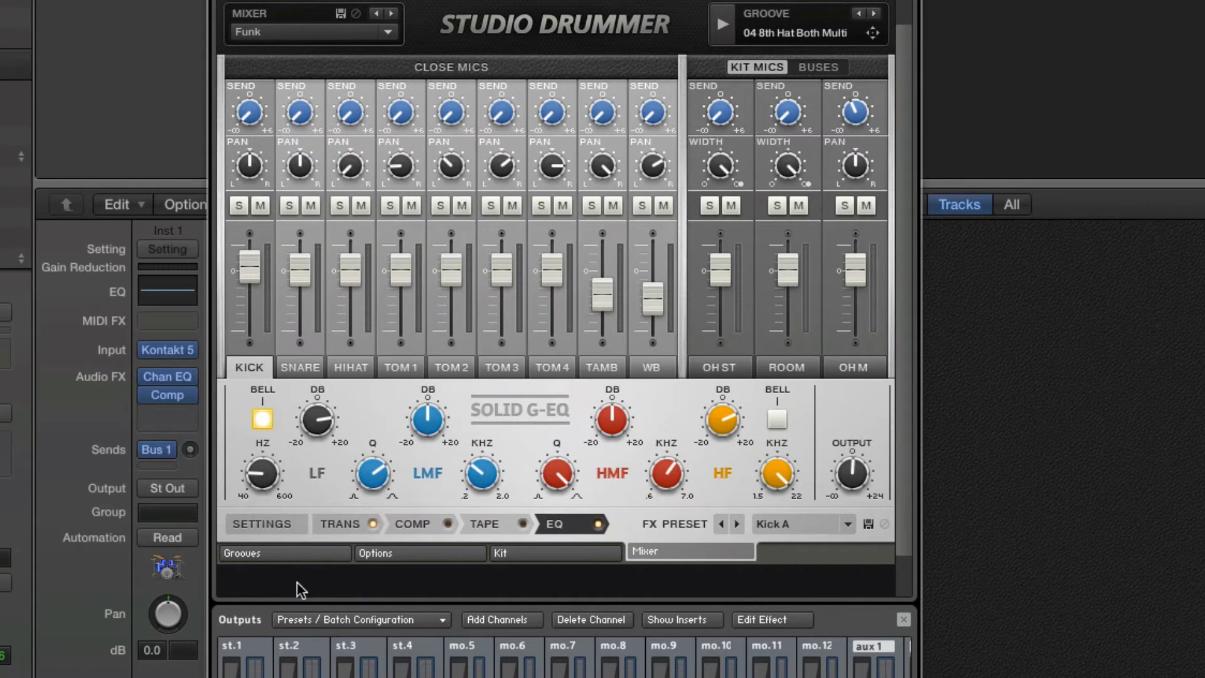
pyautogui.click(276, 526)
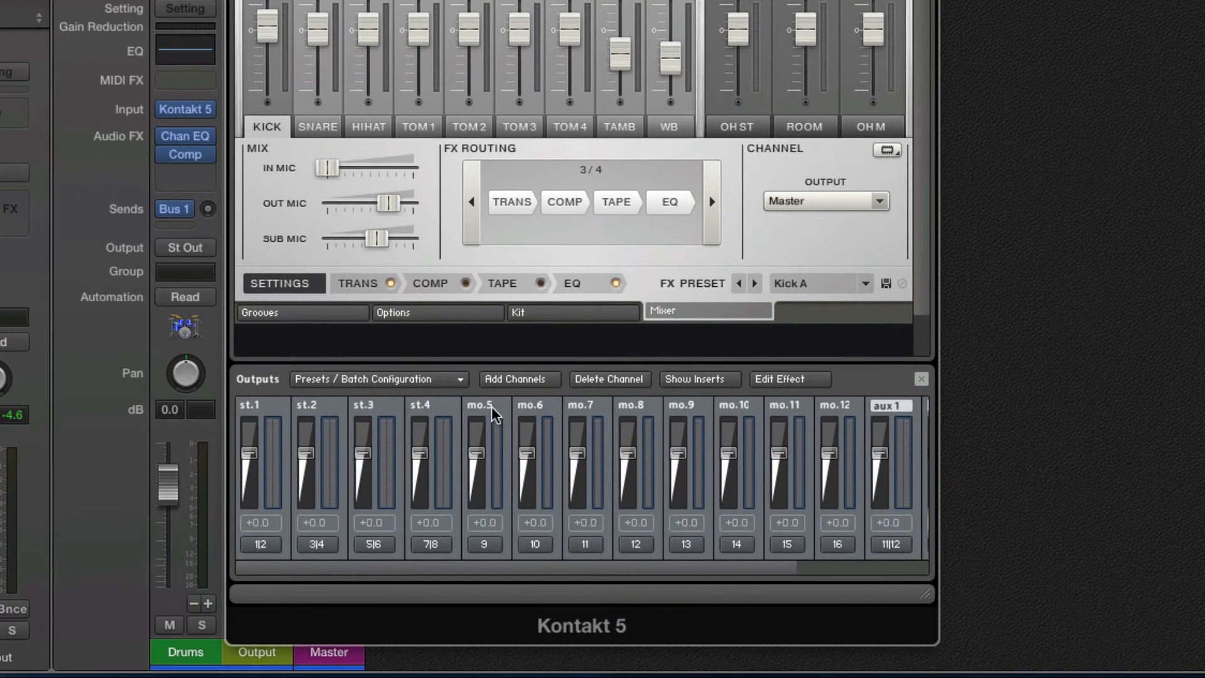
# - Rename outputs st.2 to st.4 as OH, Room and PERC, and mo.5 to mo.12 as Kick, Snare, Hat, T1–T4 and RM M
pyautogui.doubleClick(480, 406)
pyautogui.write('Kick')
pyautogui.doubleClick(531, 406)
pyautogui.write('Snare')
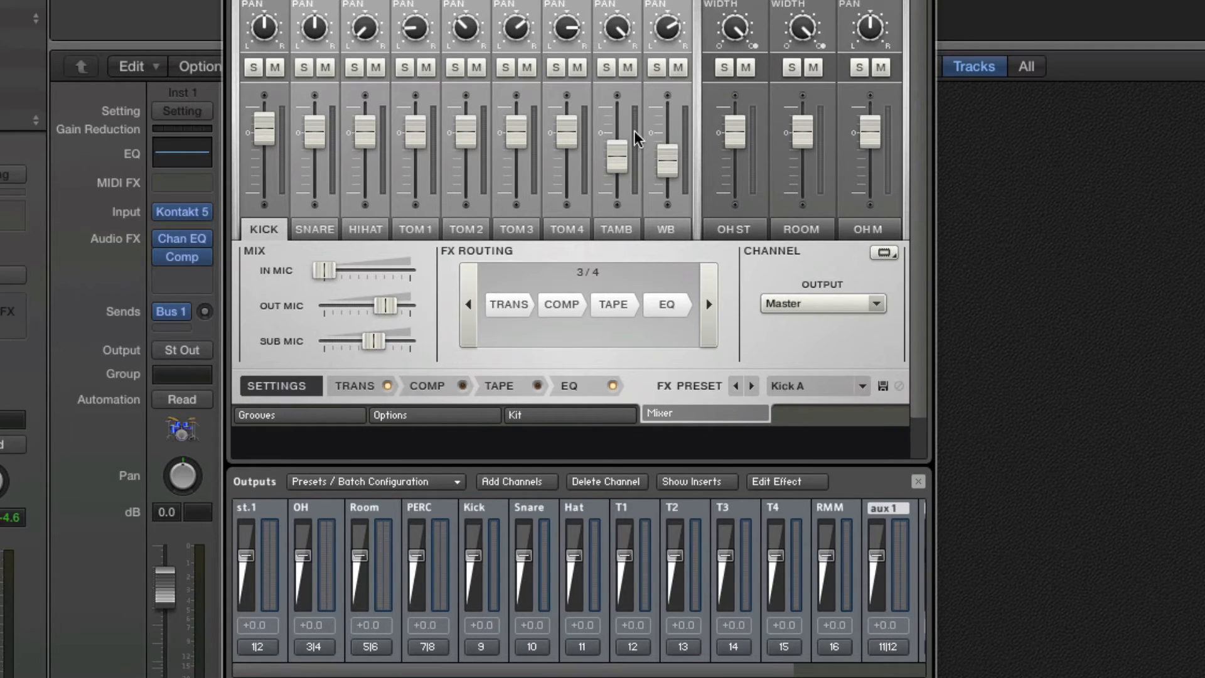
# - Move the Kontakt window clear of the mixer strips and route Studio Drummer's KICK channel to the Kick output
pyautogui.click(840, 303)
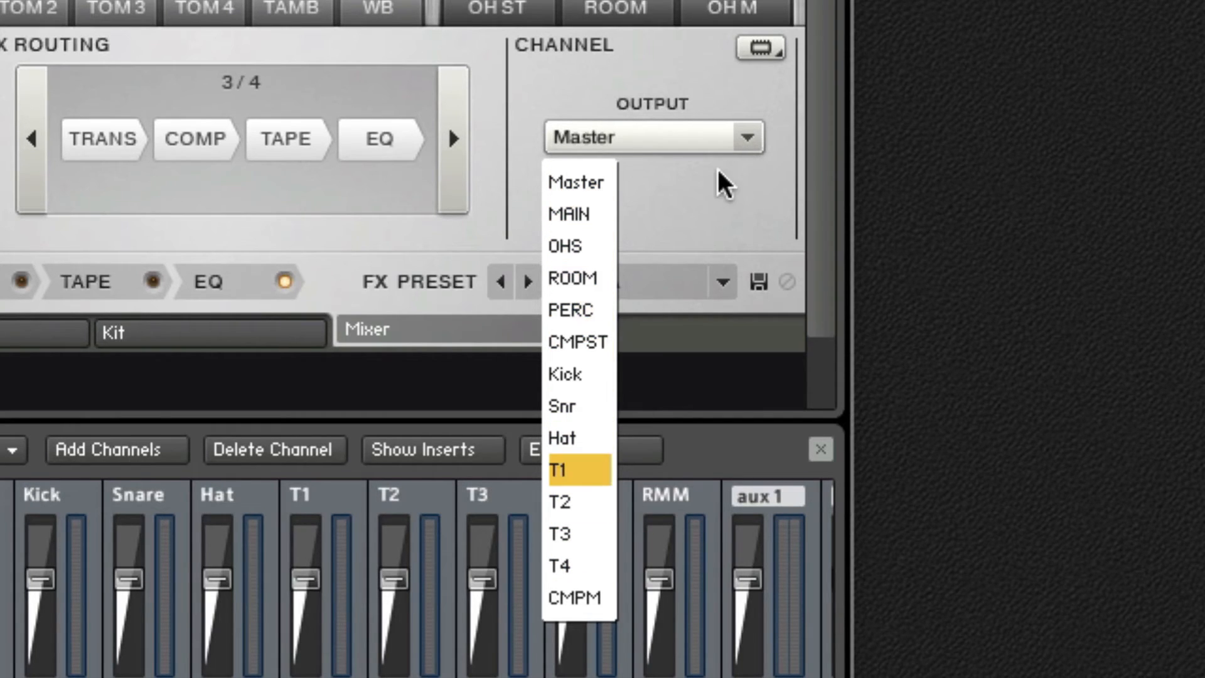
pyautogui.click(748, 132)
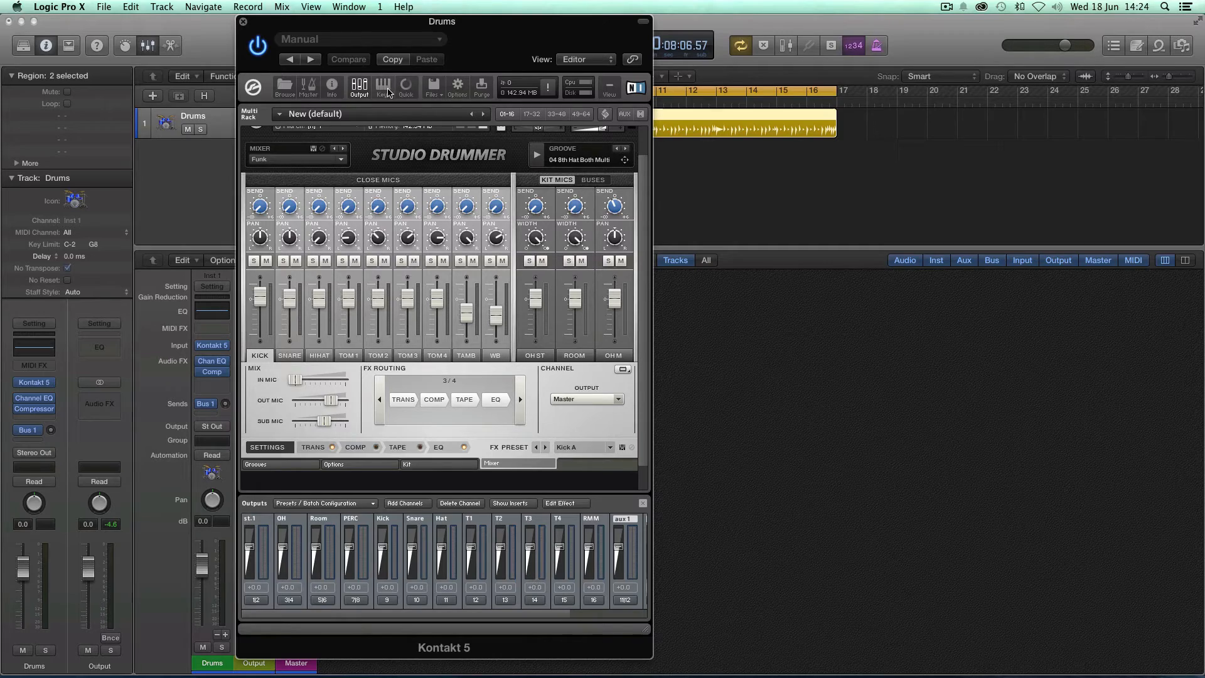
pyautogui.moveTo(389, 21); pyautogui.dragTo(795, 20)
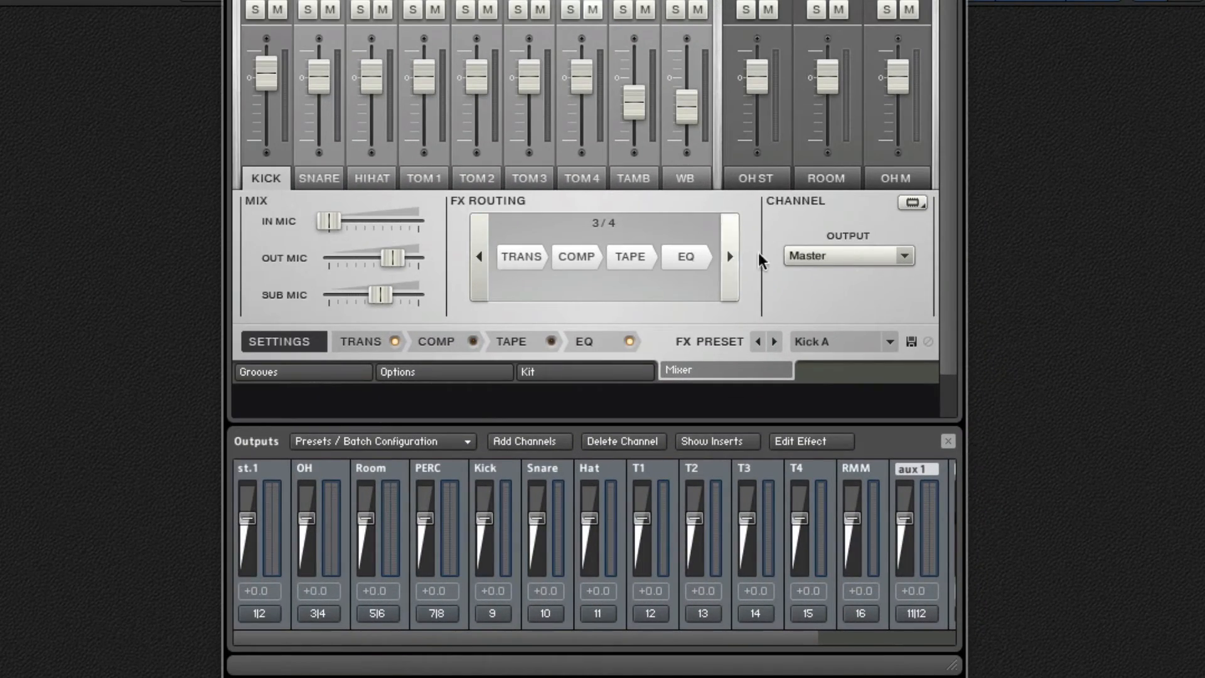
pyautogui.click(855, 254)
pyautogui.click(797, 377)
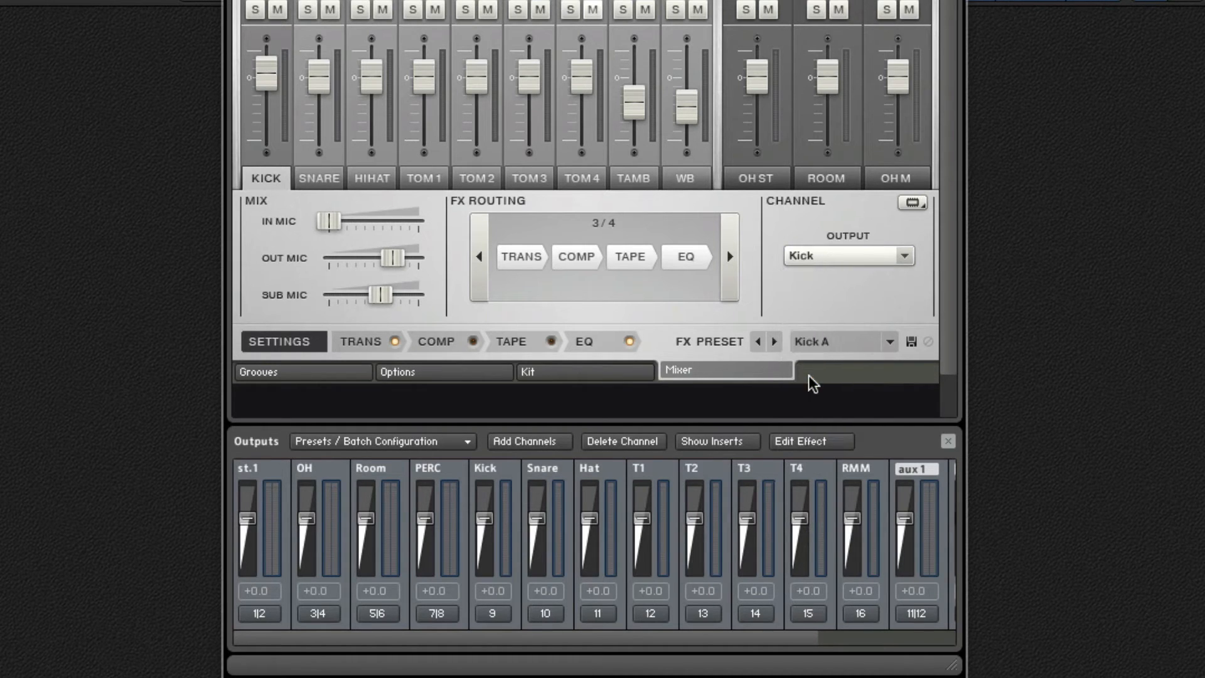
# - Route the SNARE channel to the Snare output and HIHAT to Hat, and open the output choices for TOM 1
pyautogui.click(318, 178)
pyautogui.click(815, 256)
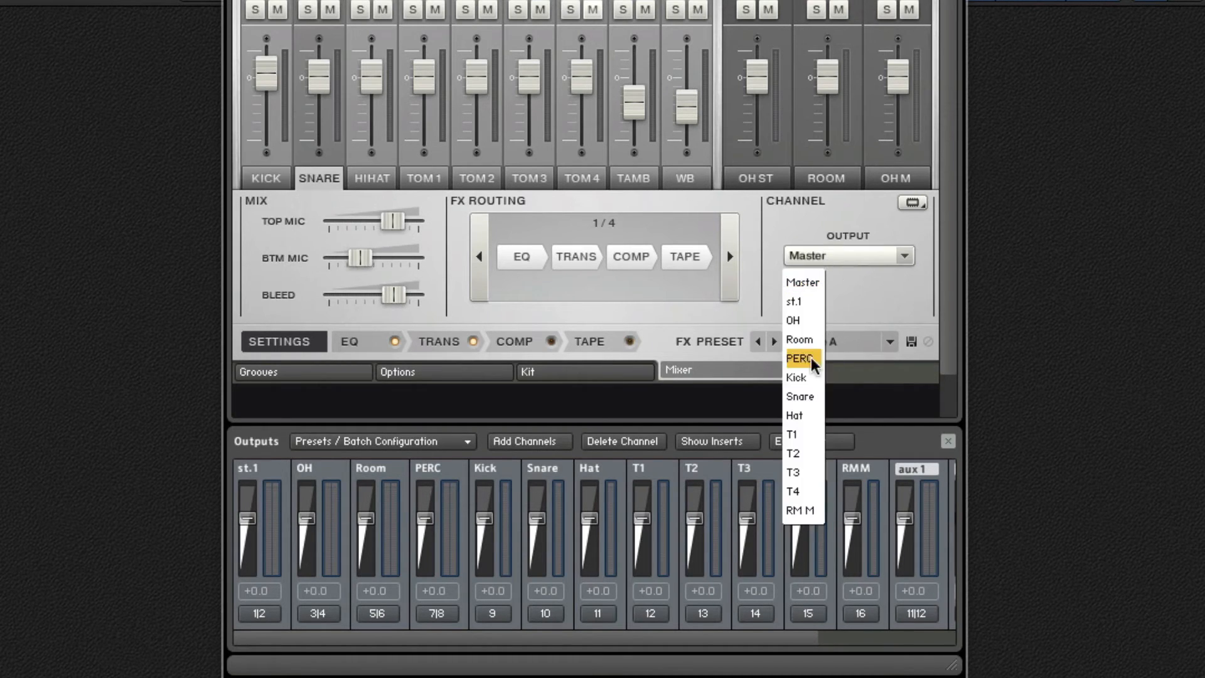
pyautogui.click(801, 397)
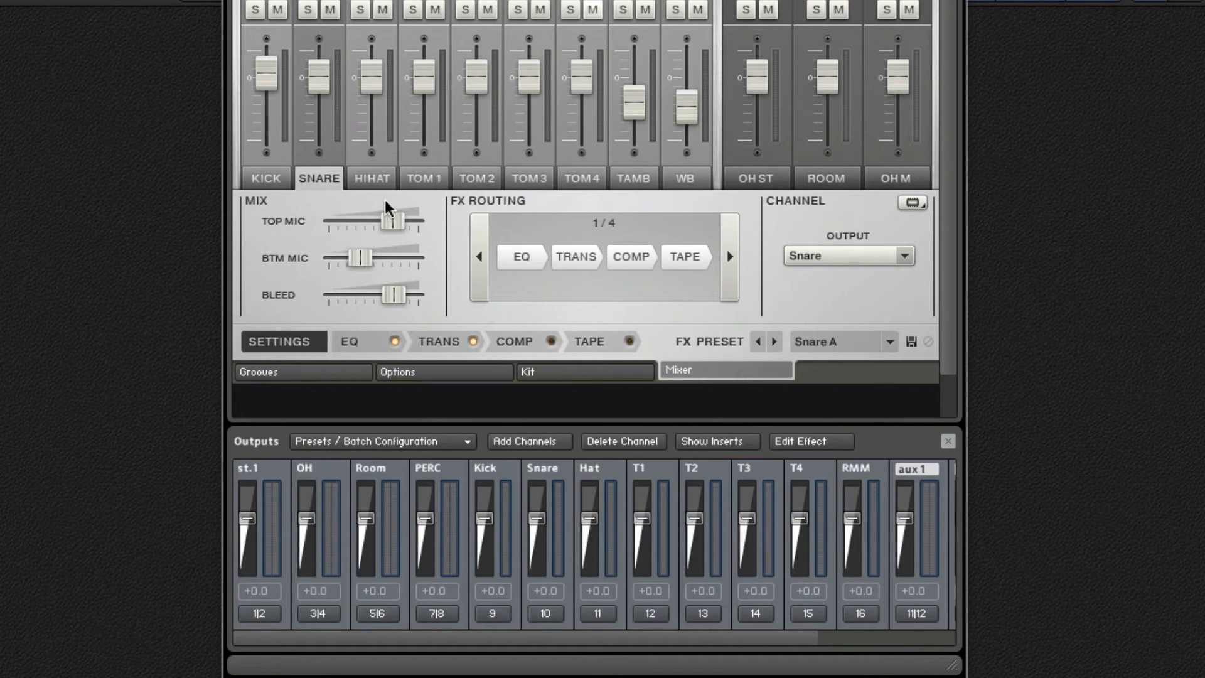
pyautogui.click(374, 179)
pyautogui.click(881, 255)
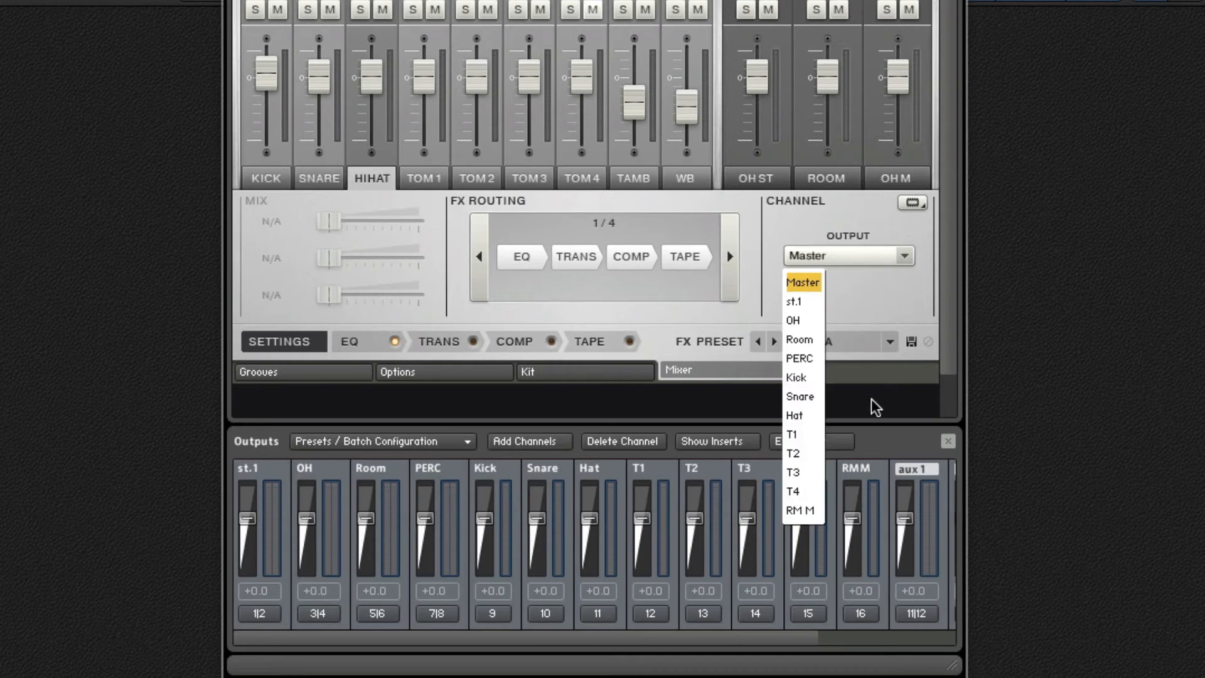
pyautogui.click(806, 416)
pyautogui.click(427, 186)
pyautogui.click(878, 258)
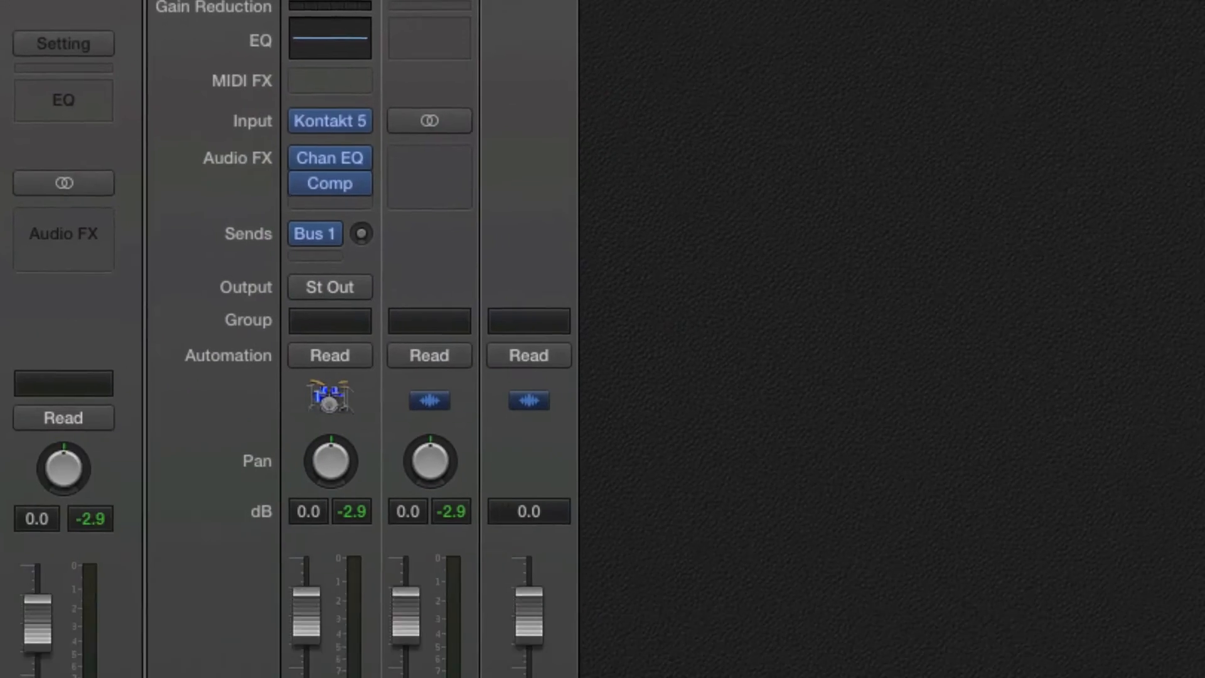
# - Add aux channels for the Drums instrument's outputs up to Aux 15, closing the Kontakt window that covers the mixer
pyautogui.click(314, 581)
pyautogui.click(314, 581)
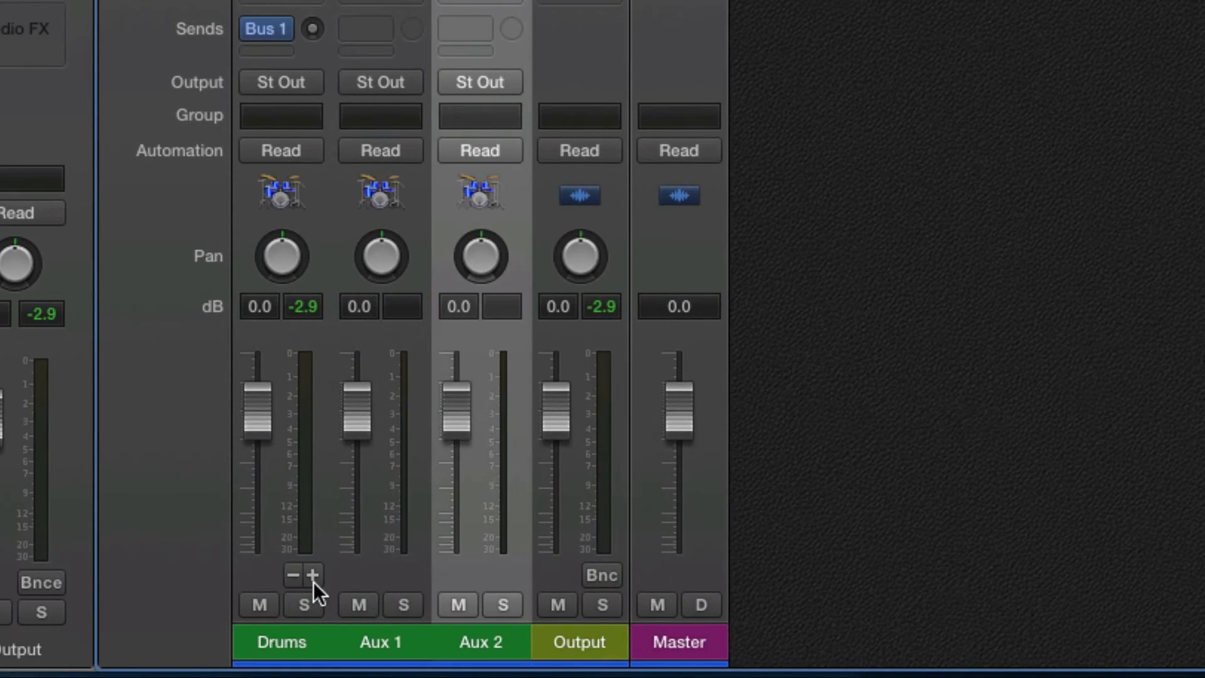
pyautogui.click(313, 581)
pyautogui.click(314, 581)
pyautogui.click(314, 581)
pyautogui.click(314, 581)
pyautogui.click(314, 581)
pyautogui.click(314, 580)
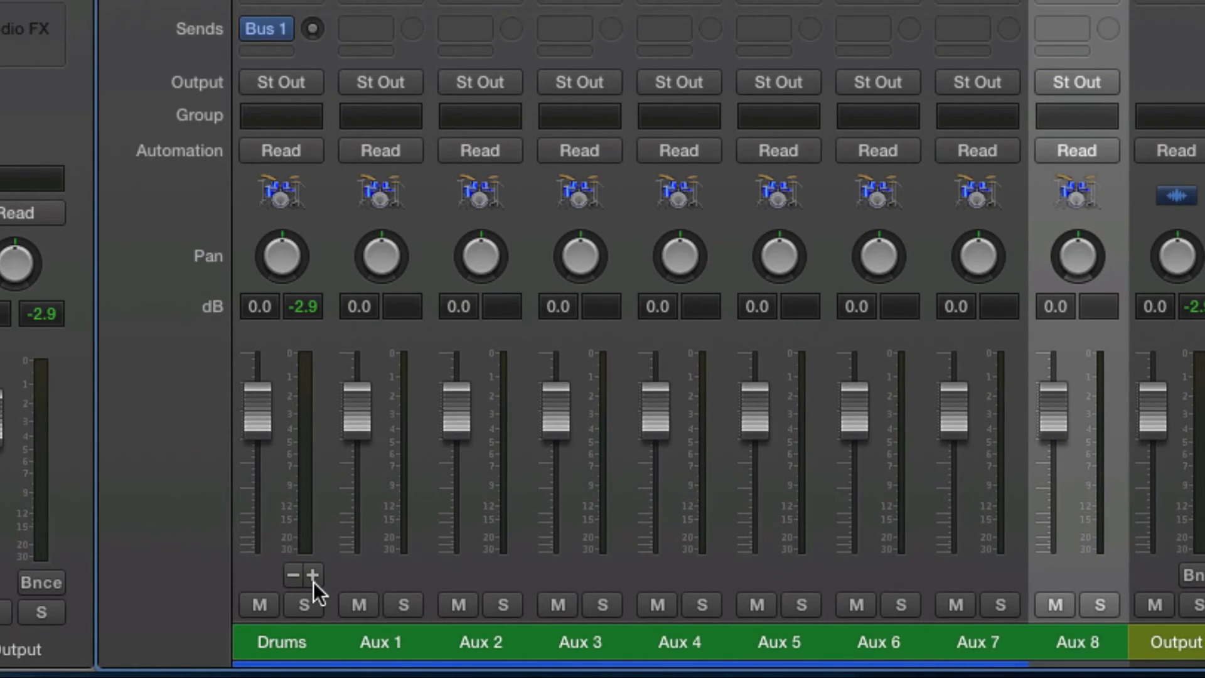
pyautogui.click(313, 581)
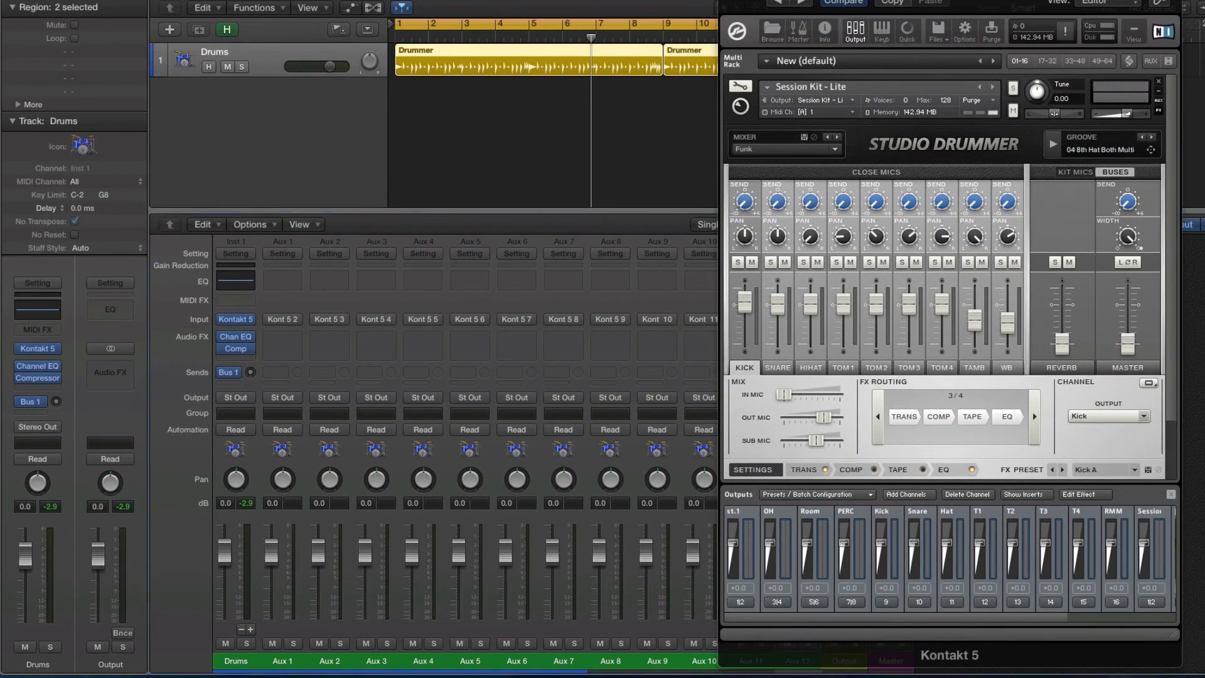
pyautogui.click(726, 1)
pyautogui.click(250, 629)
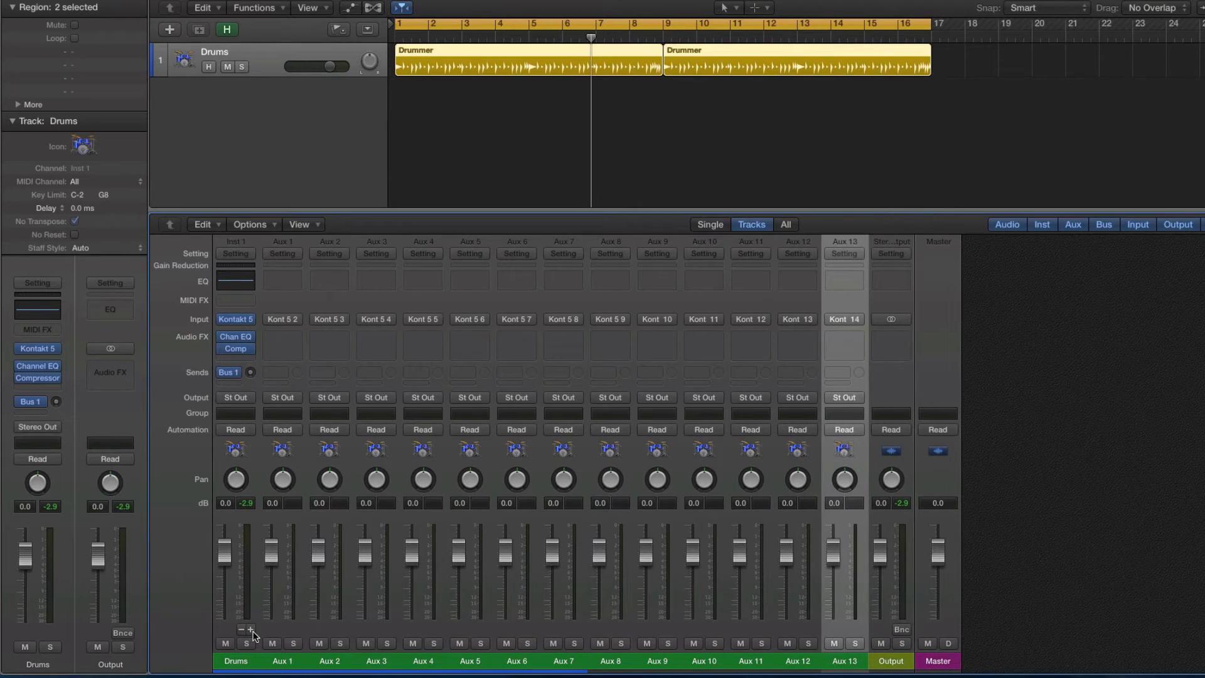
pyautogui.click(251, 629)
pyautogui.click(251, 630)
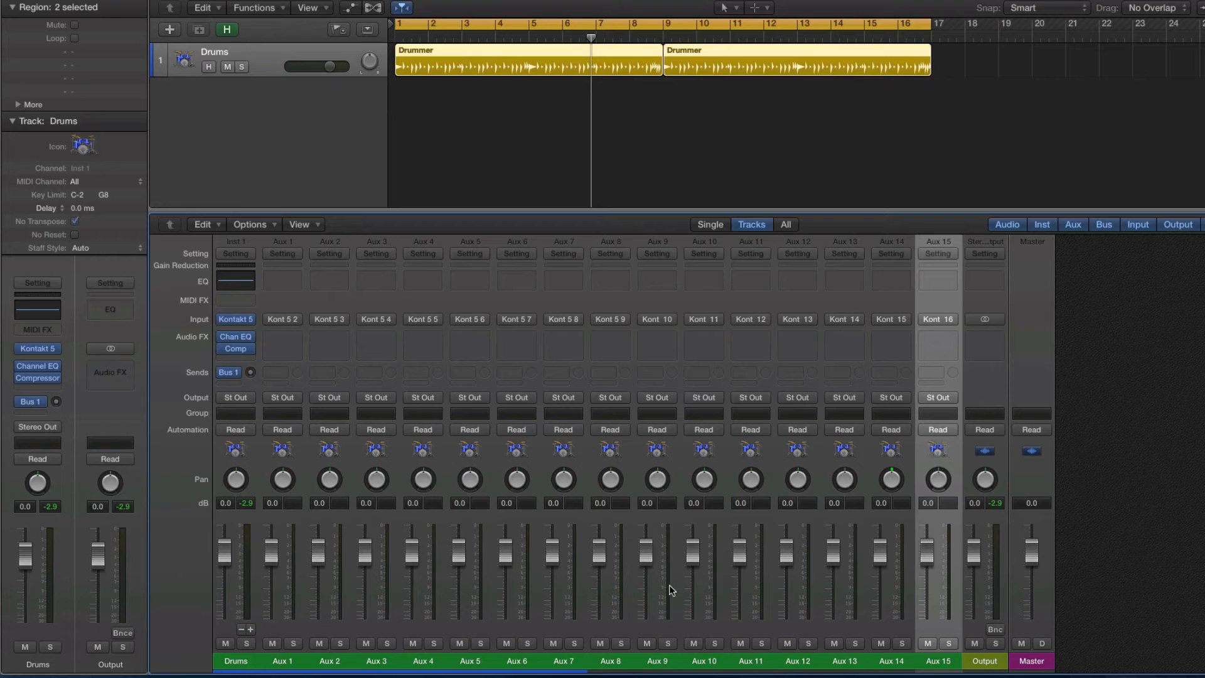
# - Play the drum pattern to check which aux channels receive signal, and keep the Kontakt window closed over the mixer
pyautogui.press('space')
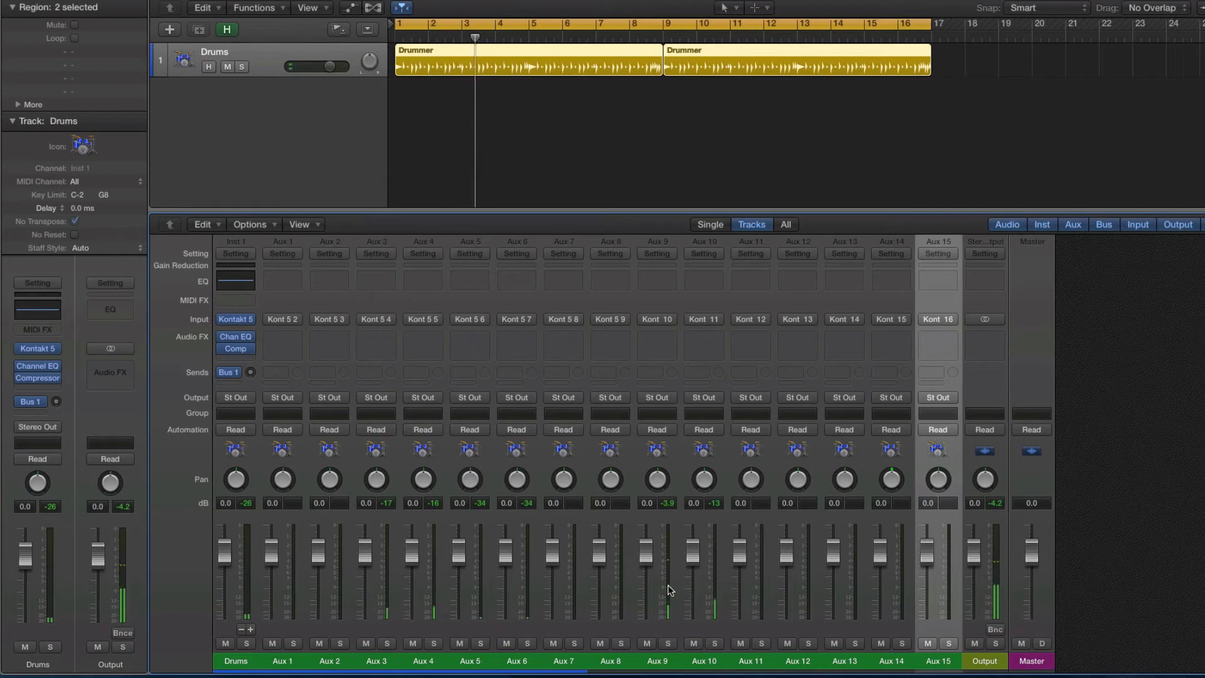
pyautogui.press('space')
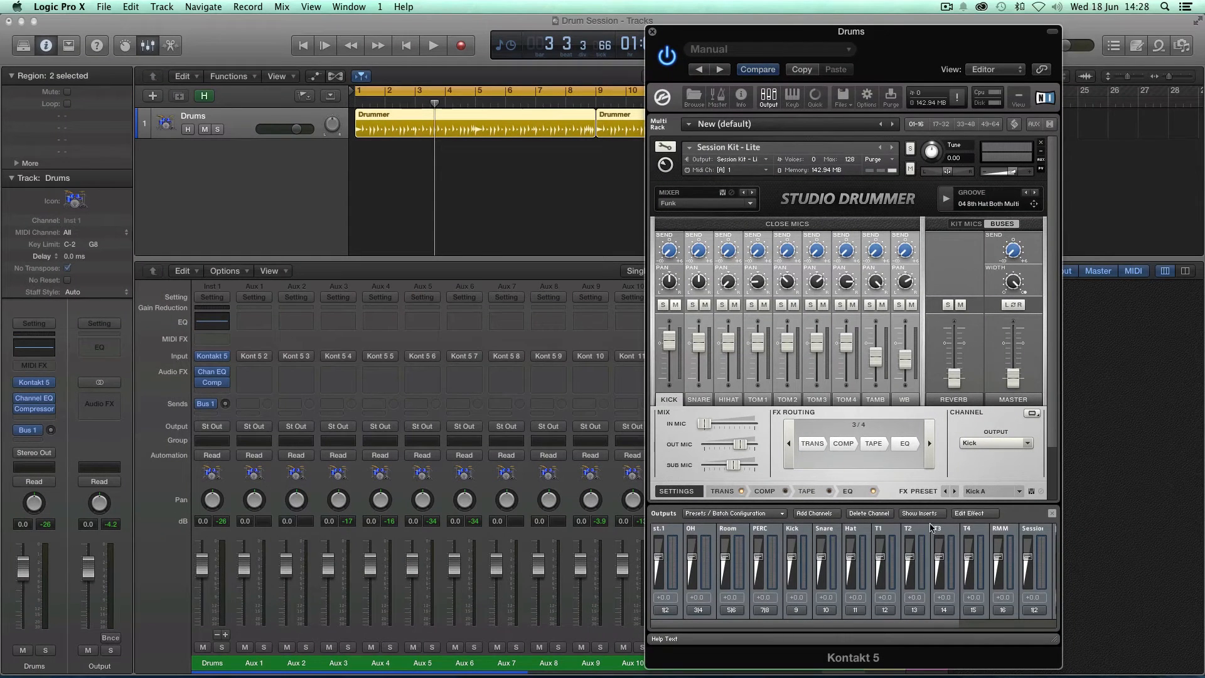
pyautogui.click(652, 32)
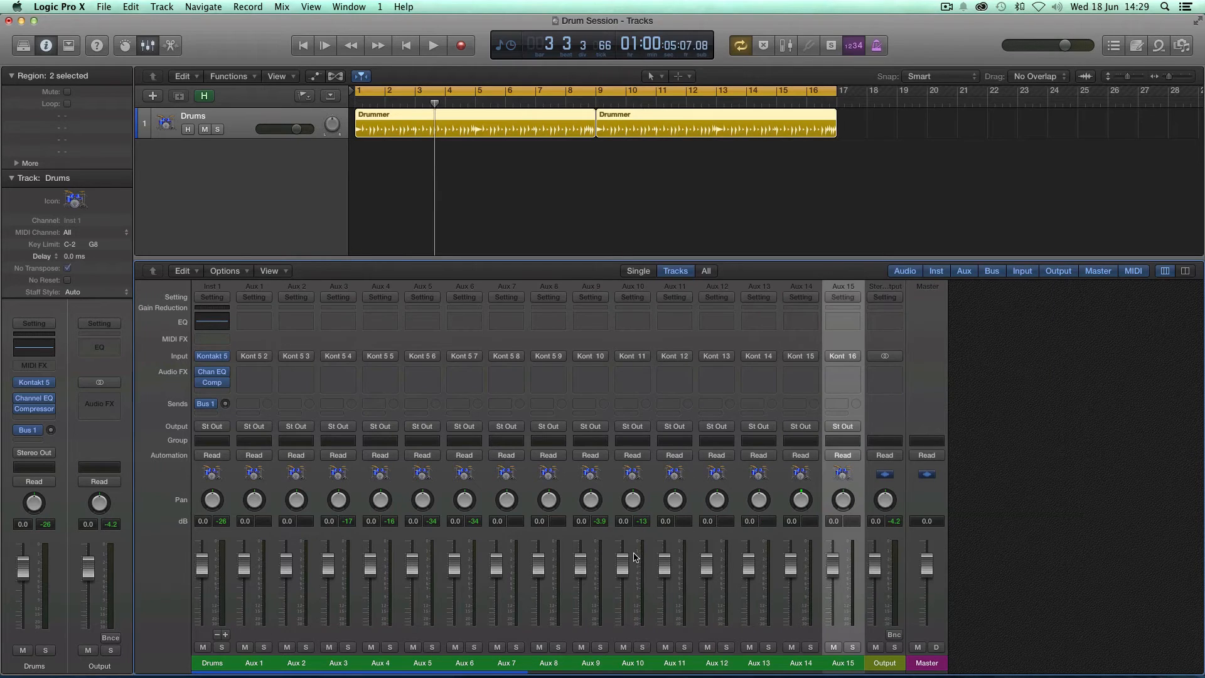
pyautogui.press('space')
pyautogui.press('space')
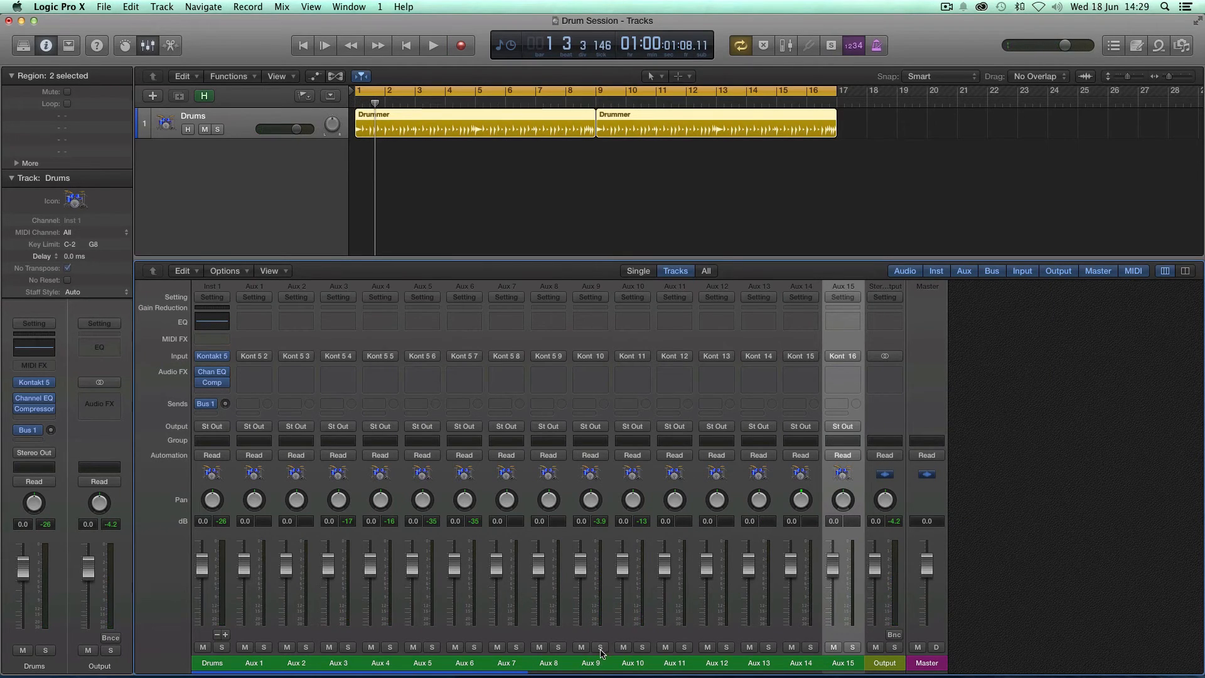
# - Solo Aux 9 during playback and rename the channel as Kick
pyautogui.click(600, 647)
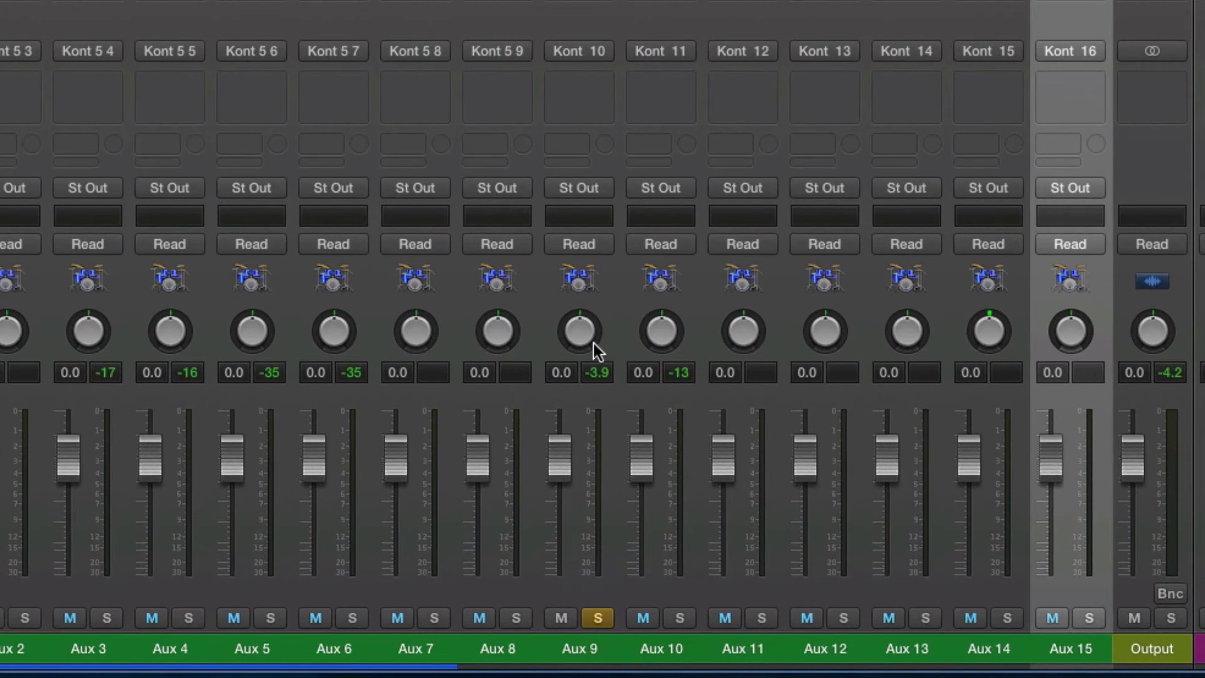
pyautogui.press('space')
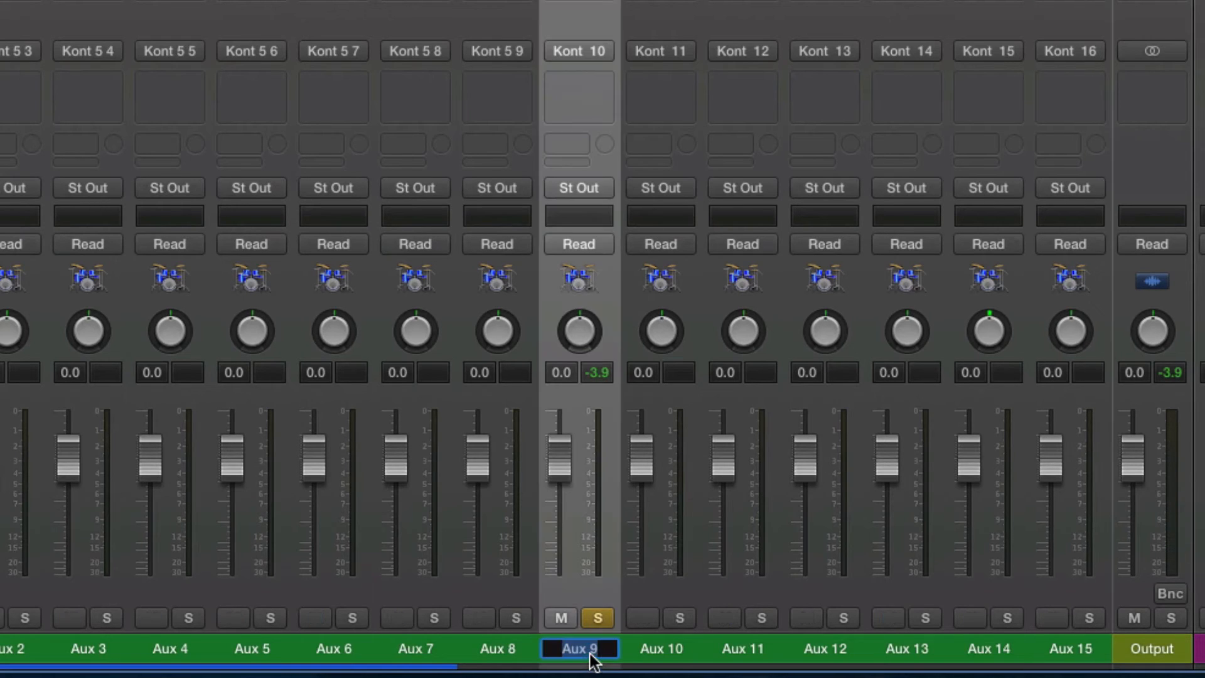
pyautogui.doubleClick(590, 657)
pyautogui.write('Kick')
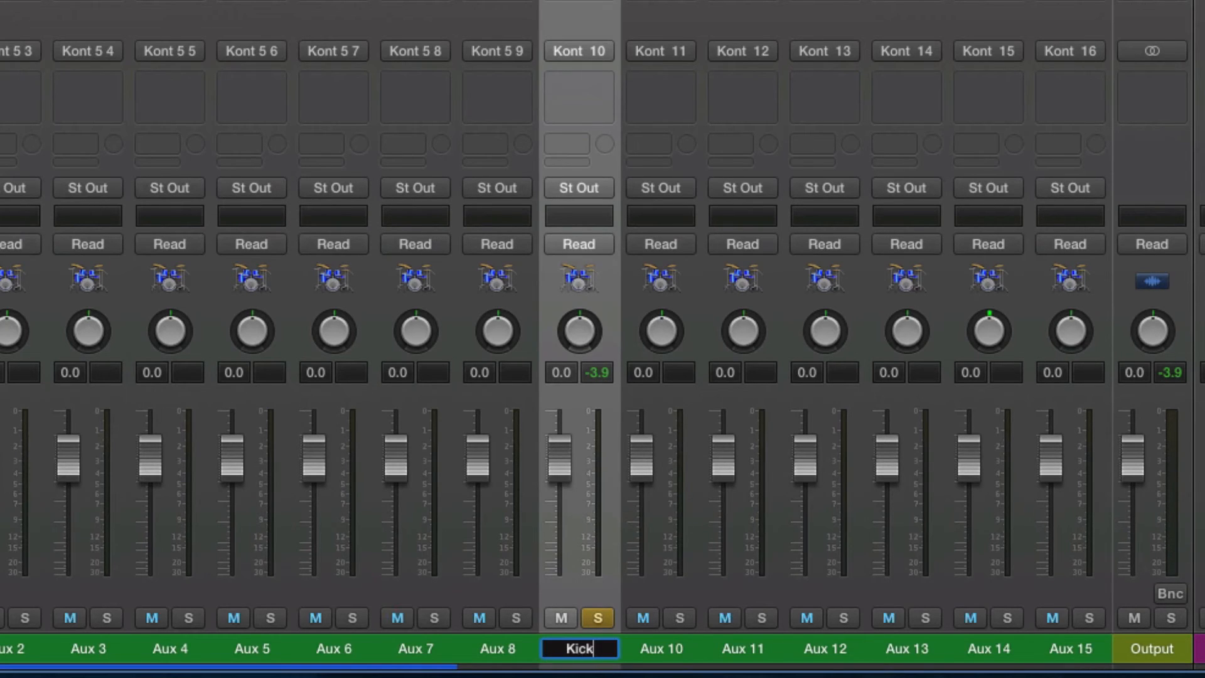
pyautogui.press('Return')
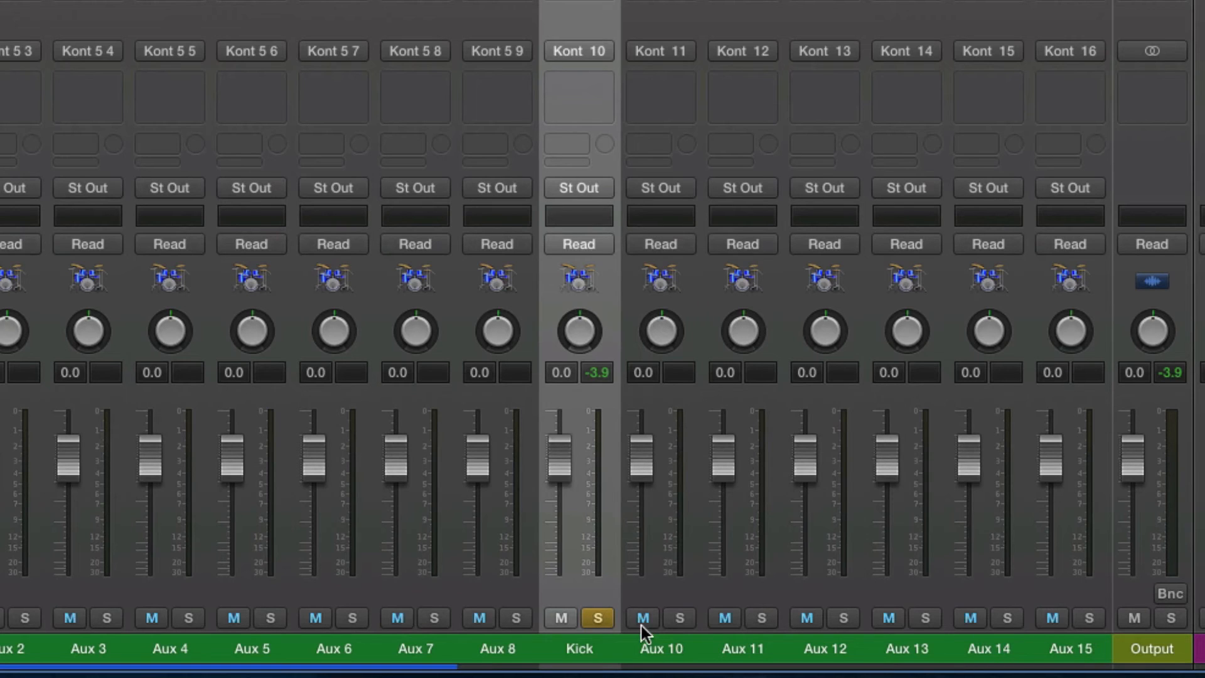
# - Clear the solo on the Kick channel and briefly audition Aux 3 and Aux 4 in solo during playback
pyautogui.click(1084, 620)
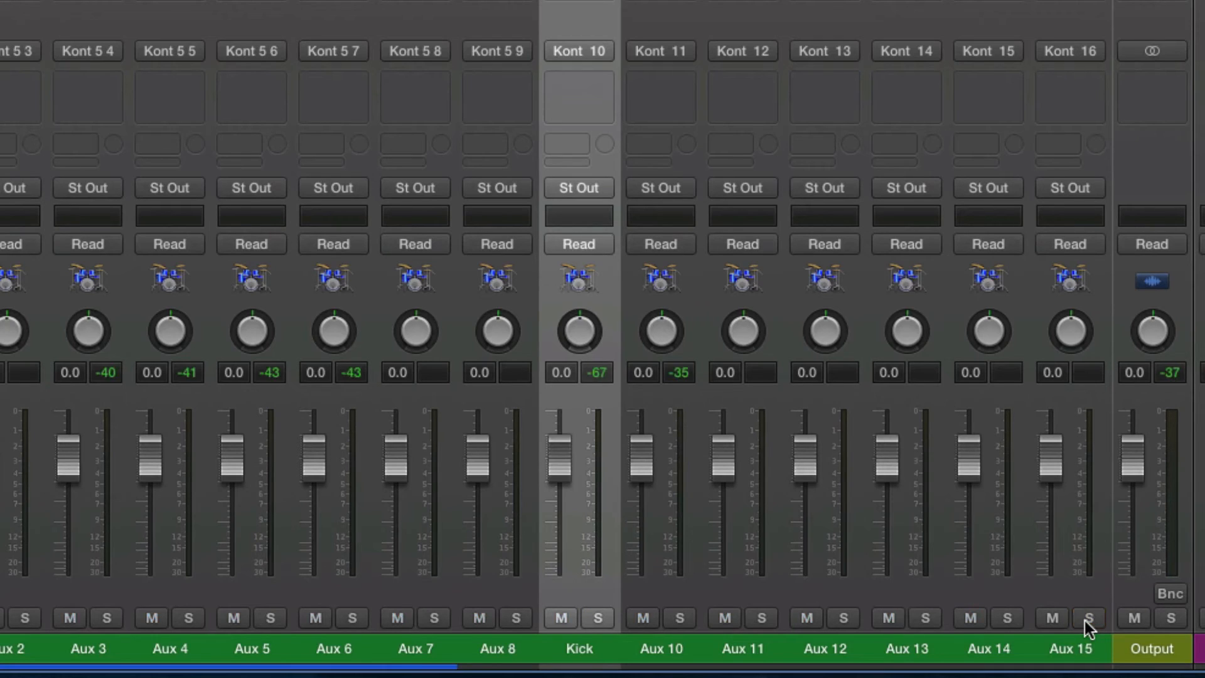
pyautogui.click(1084, 620)
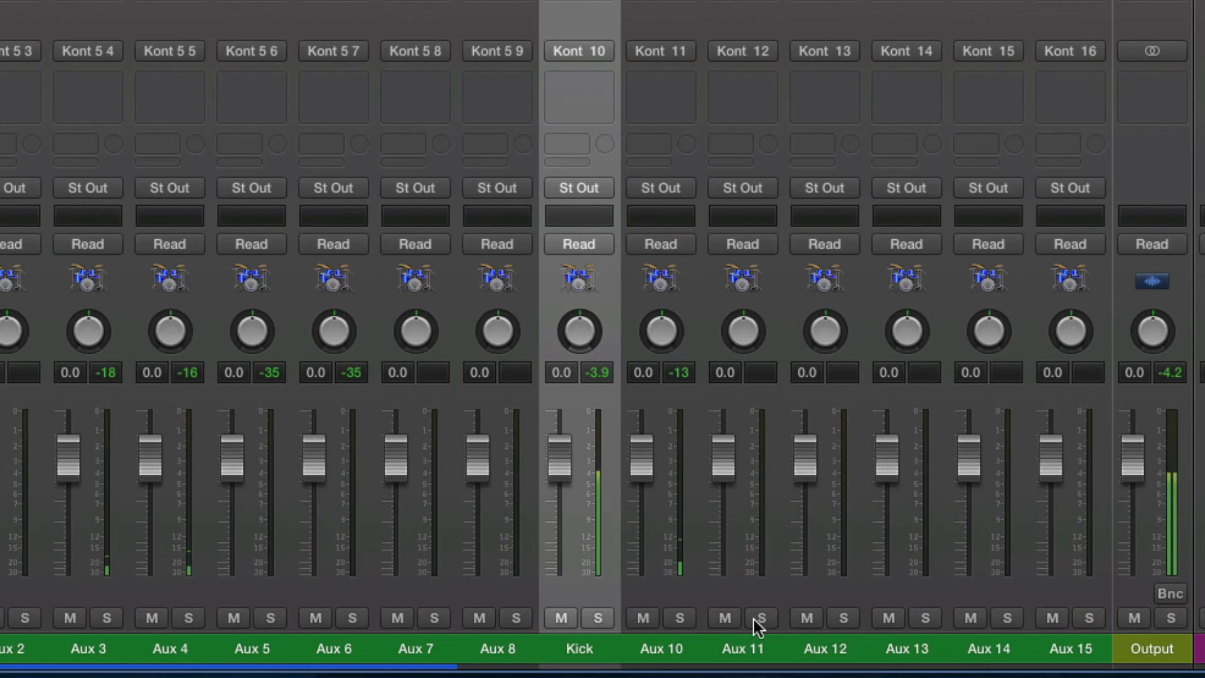
pyautogui.click(190, 616)
pyautogui.click(110, 615)
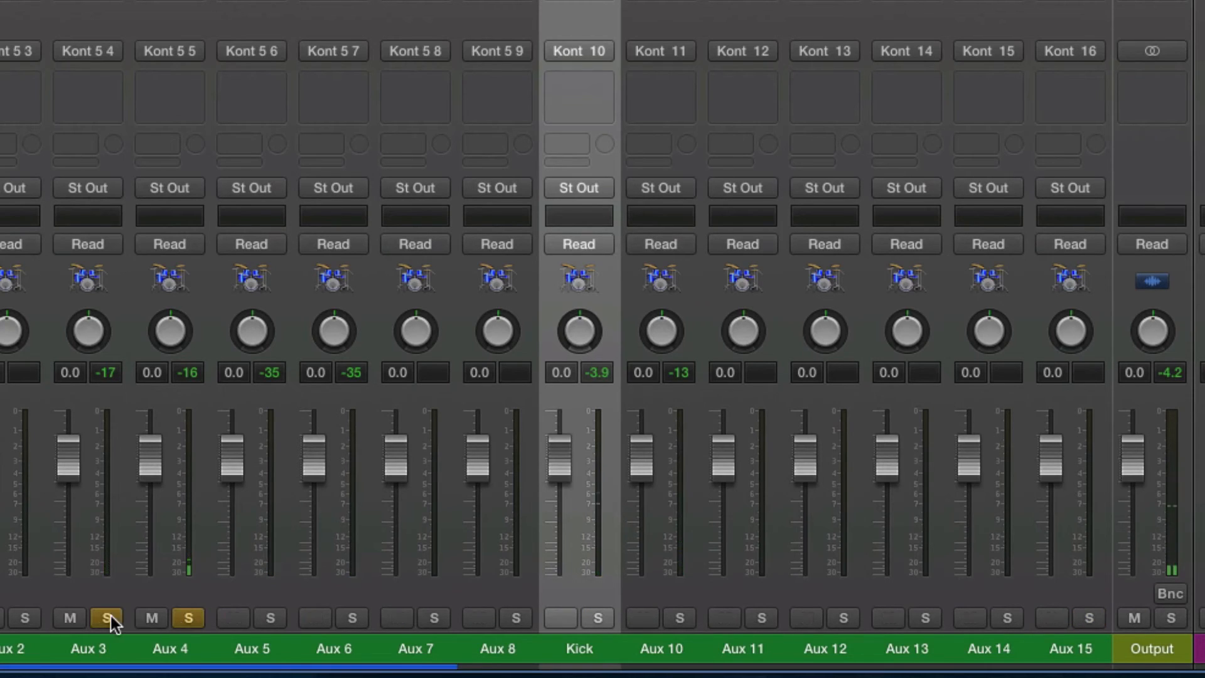
pyautogui.click(111, 618)
pyautogui.click(174, 618)
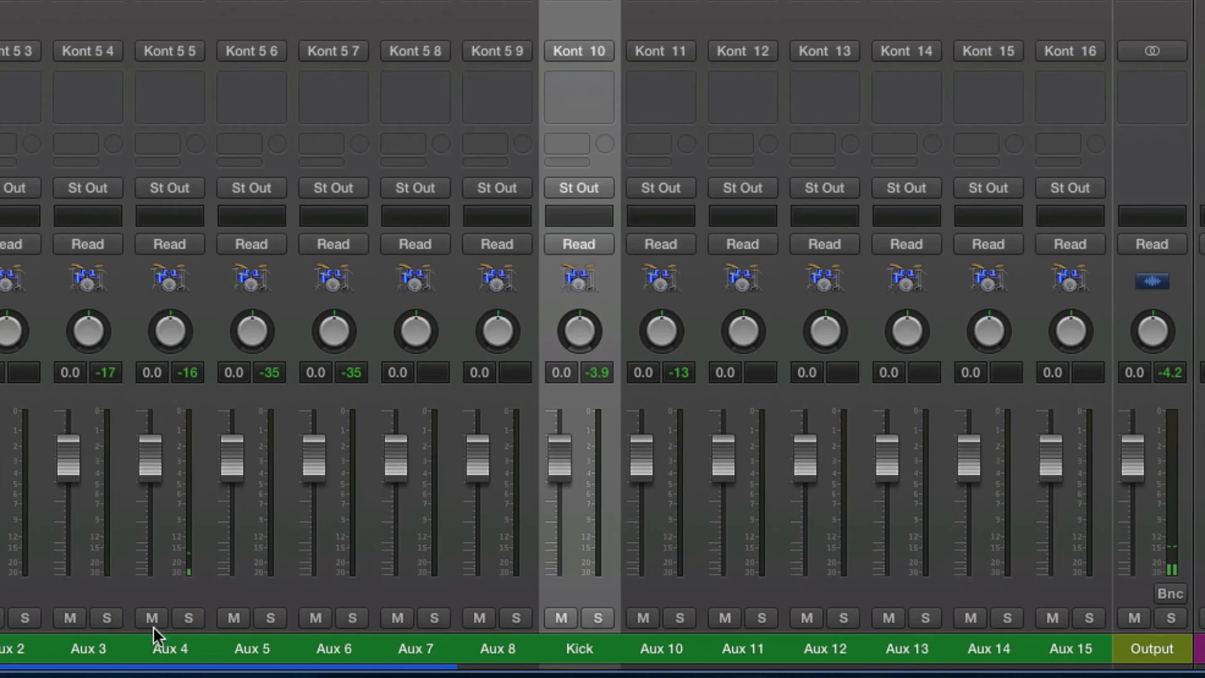
# - Rename the Aux 3 channel as OHL
pyautogui.doubleClick(82, 652)
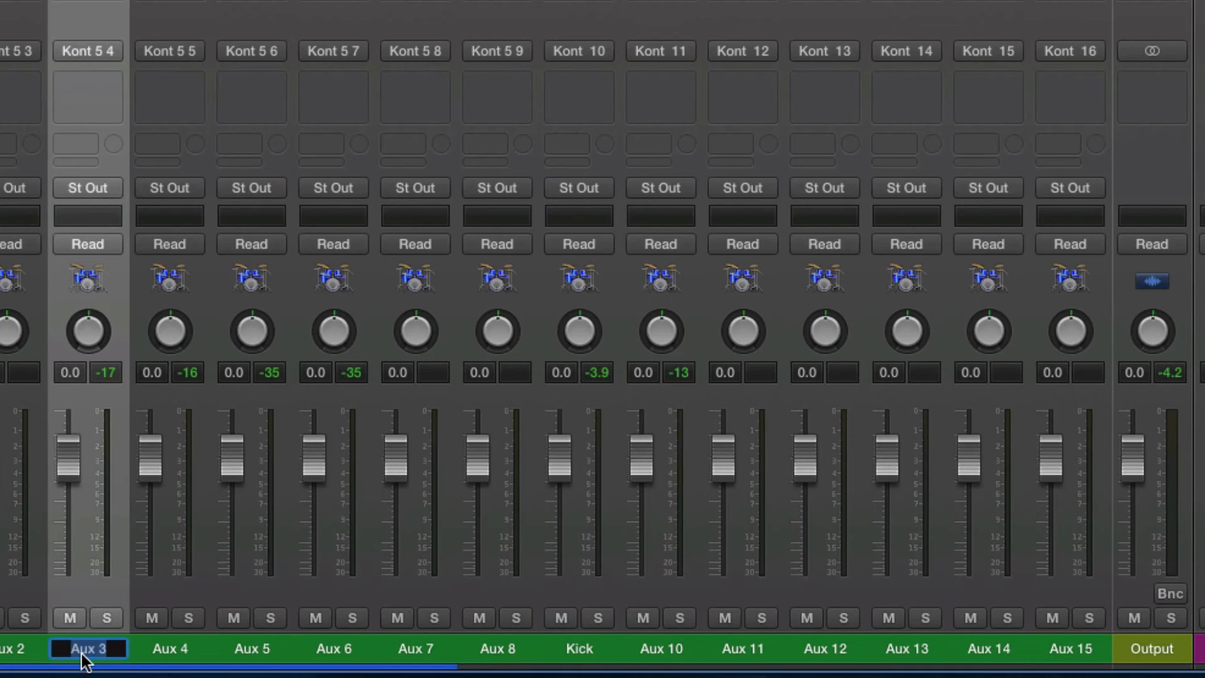
pyautogui.write('Ovel')
pyautogui.press('BackSpace')
pyautogui.press('BackSpace')
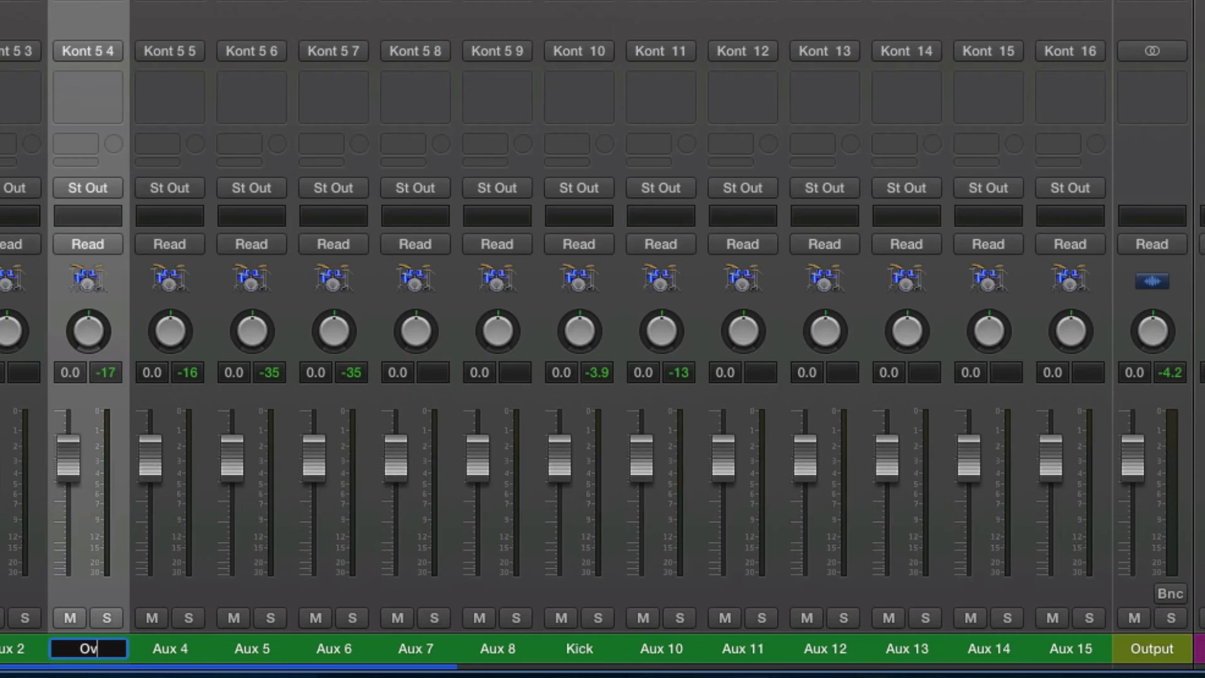
pyautogui.press('BackSpace')
pyautogui.write('HL')
pyautogui.press('Return')
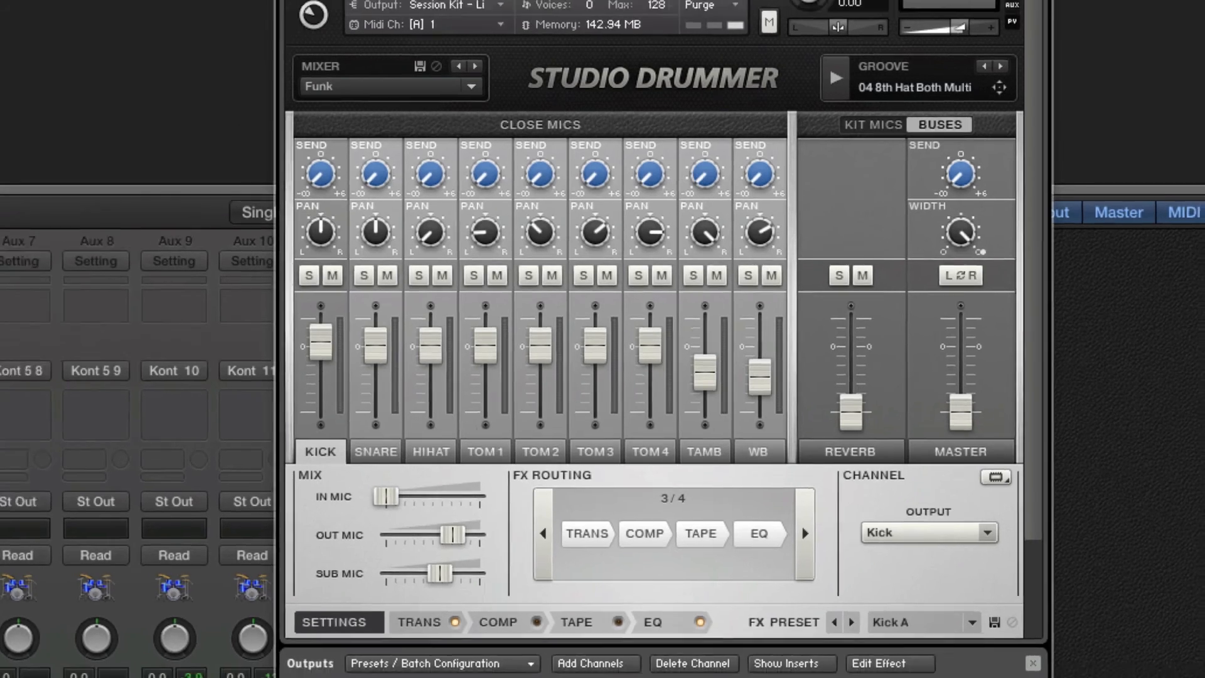
# - Show the Drummer editor with both Drummer regions selected, move the Kontakt window aside and enable the toms in the pattern
pyautogui.click(366, 186)
pyautogui.press('space')
pyautogui.press('space')
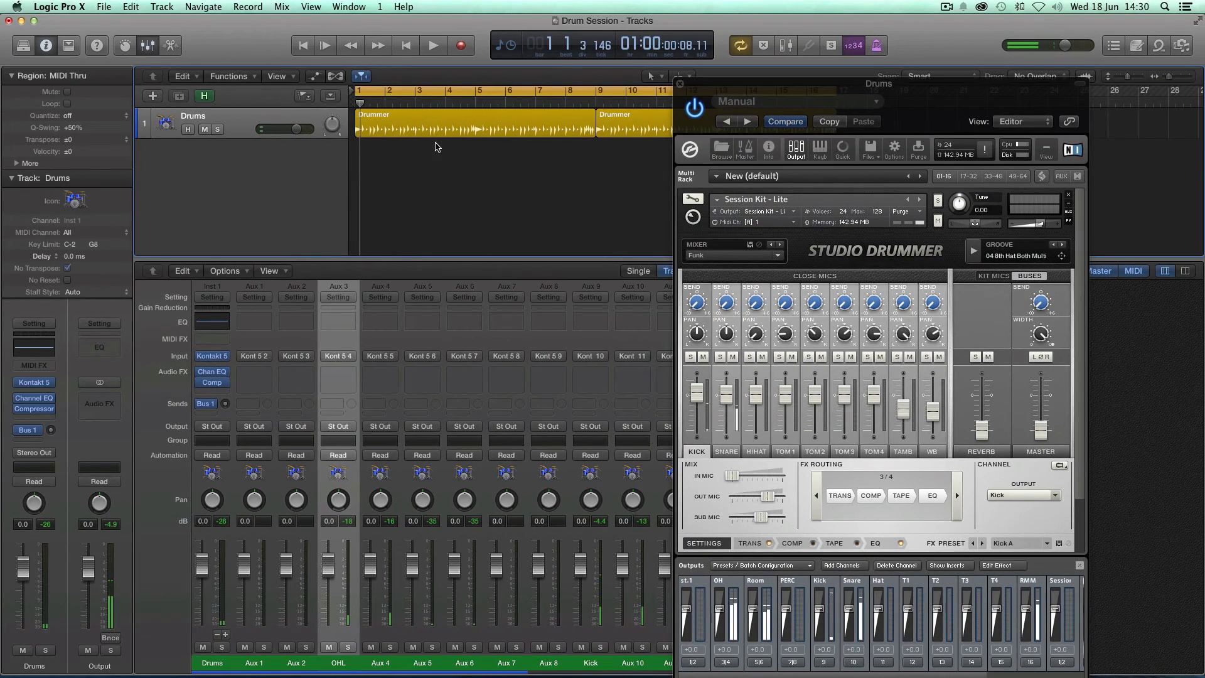
pyautogui.press('e')
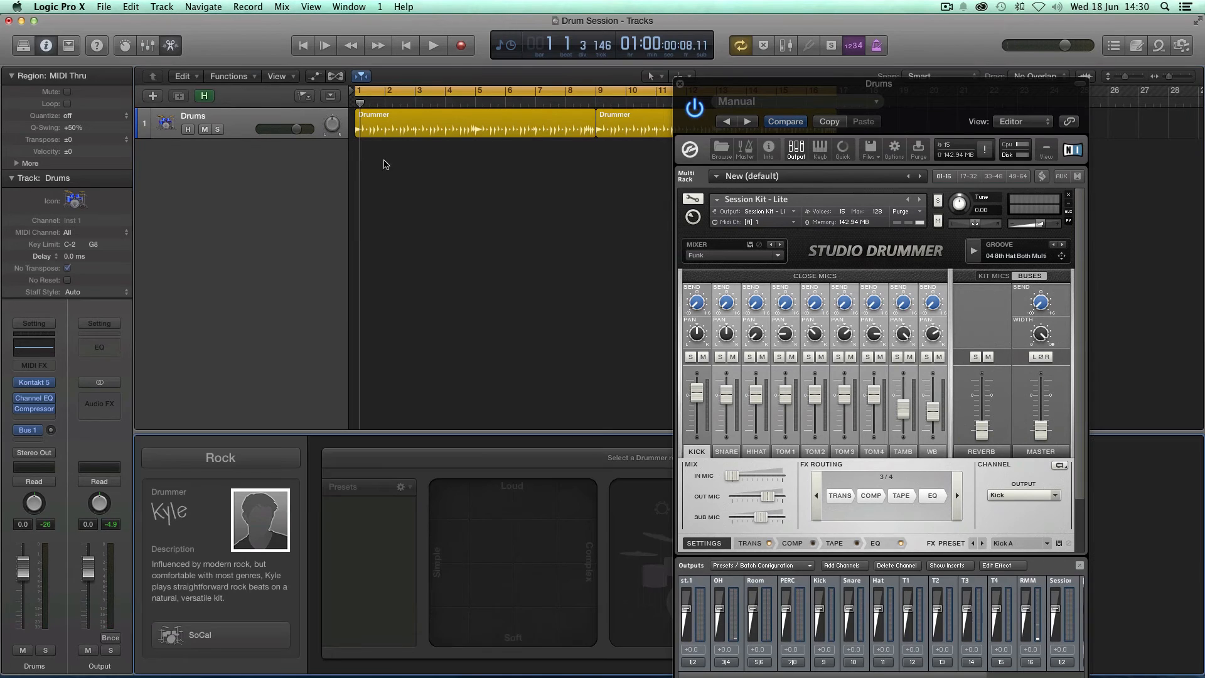
pyautogui.moveTo(395, 170); pyautogui.dragTo(680, 127)
pyautogui.moveTo(726, 83); pyautogui.dragTo(867, 126)
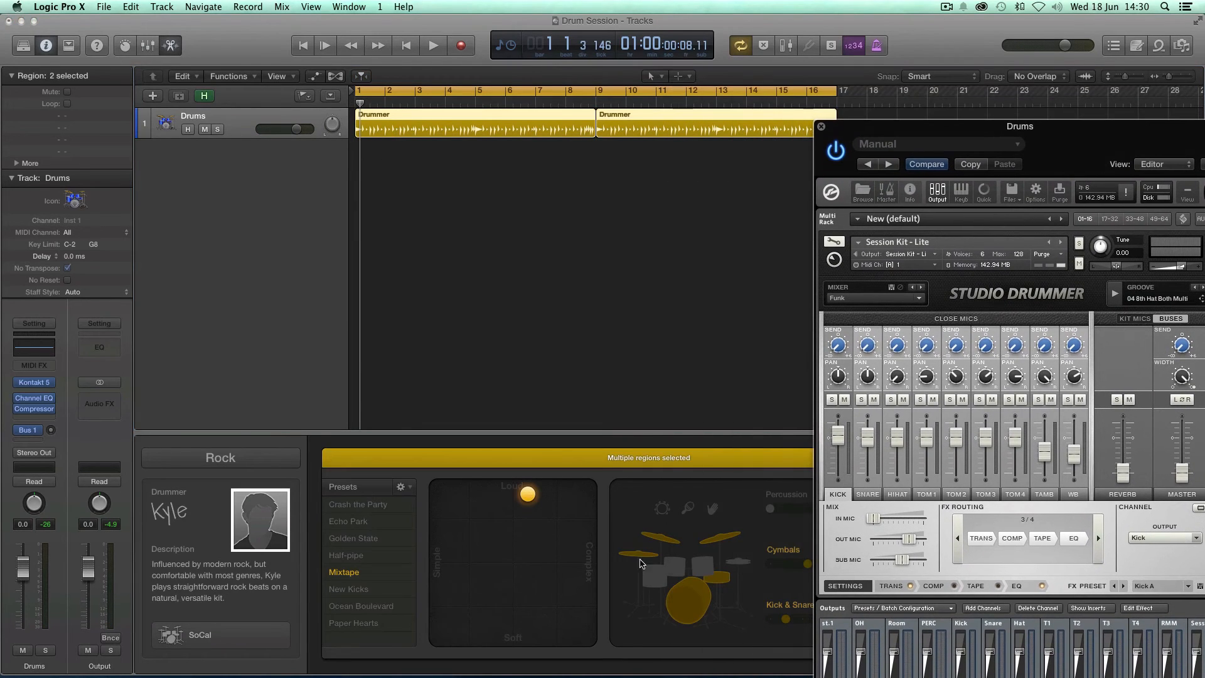
pyautogui.click(679, 567)
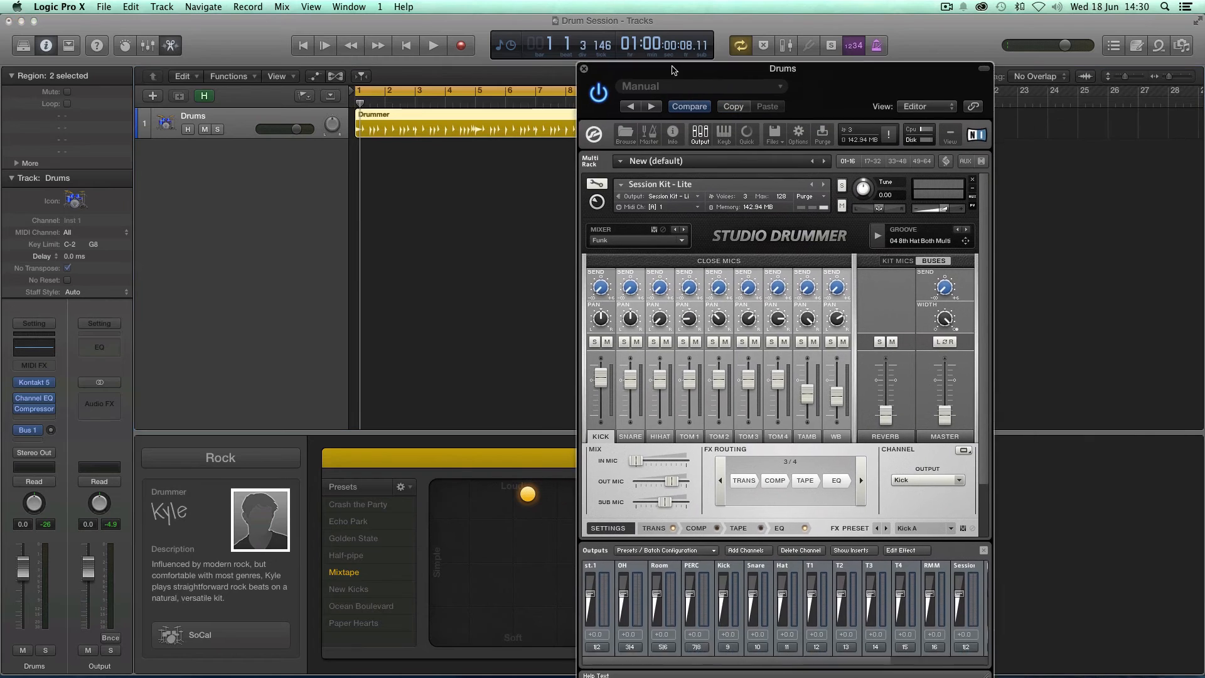
# - Bring the Kontakt window back into full view and play the pattern to check the tom levels at its outputs
pyautogui.moveTo(922, 130); pyautogui.dragTo(661, 67)
pyautogui.press('space')
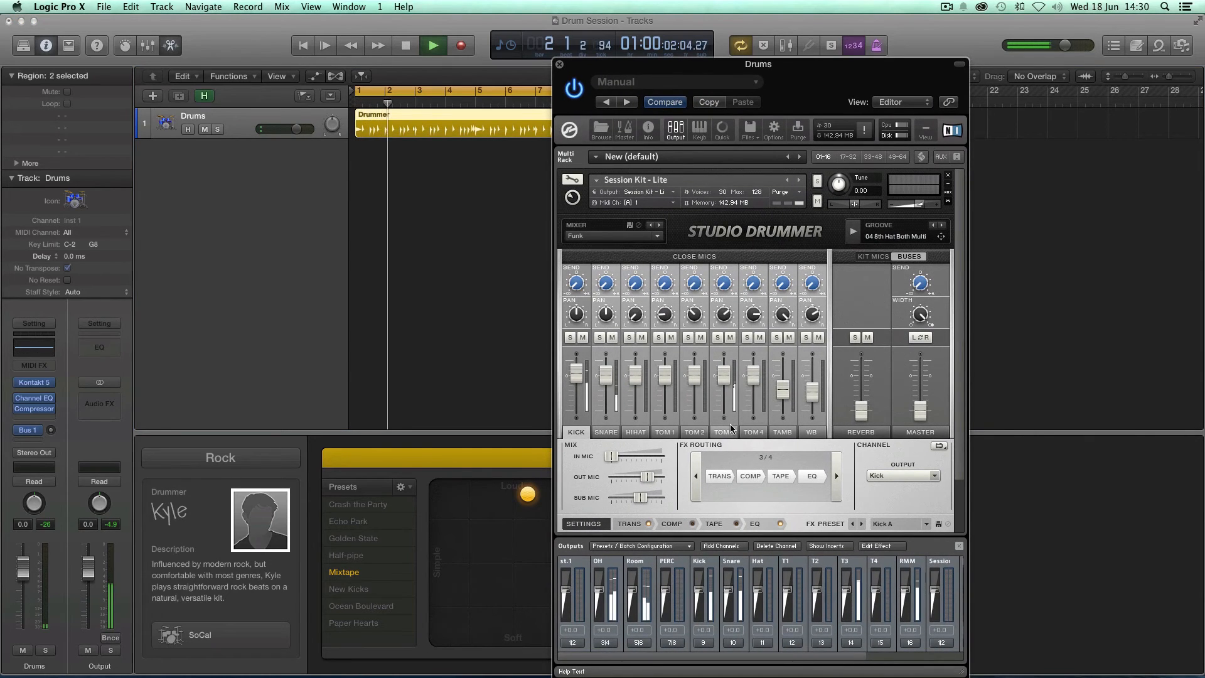
pyautogui.press('space')
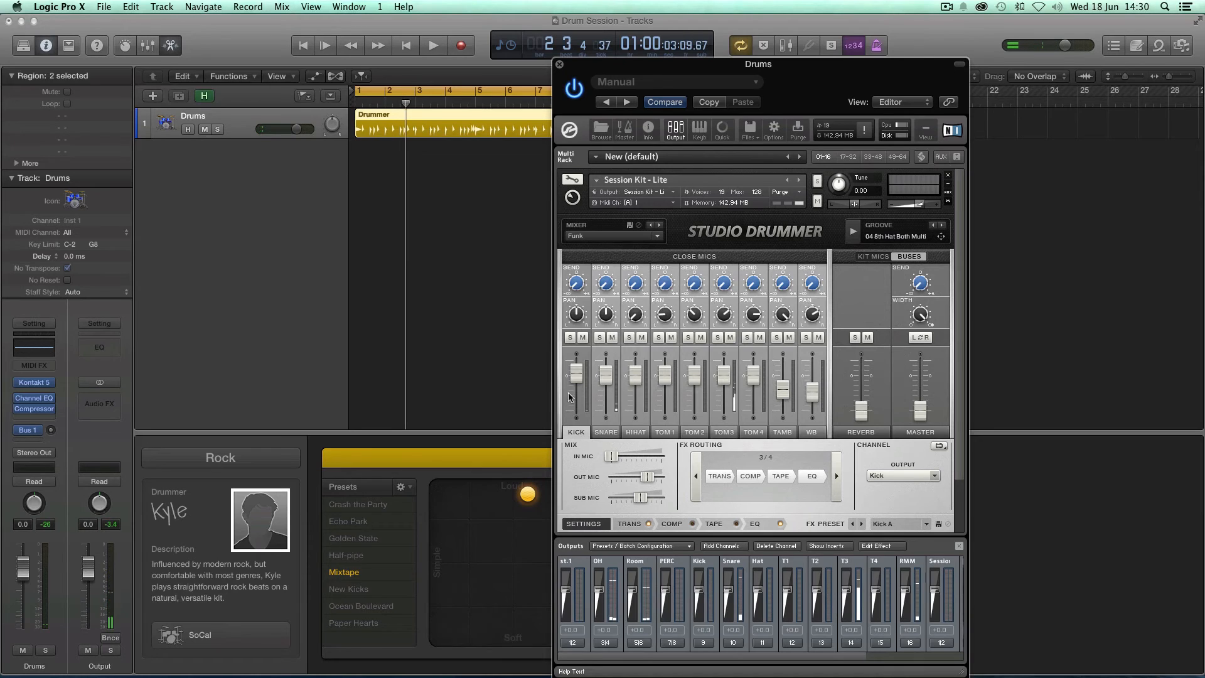
# - Return to the mixer, solo Aux 14 while the pattern plays, and close the Kontakt window
pyautogui.press('x')
pyautogui.moveTo(593, 68); pyautogui.dragTo(973, 112)
pyautogui.press('space')
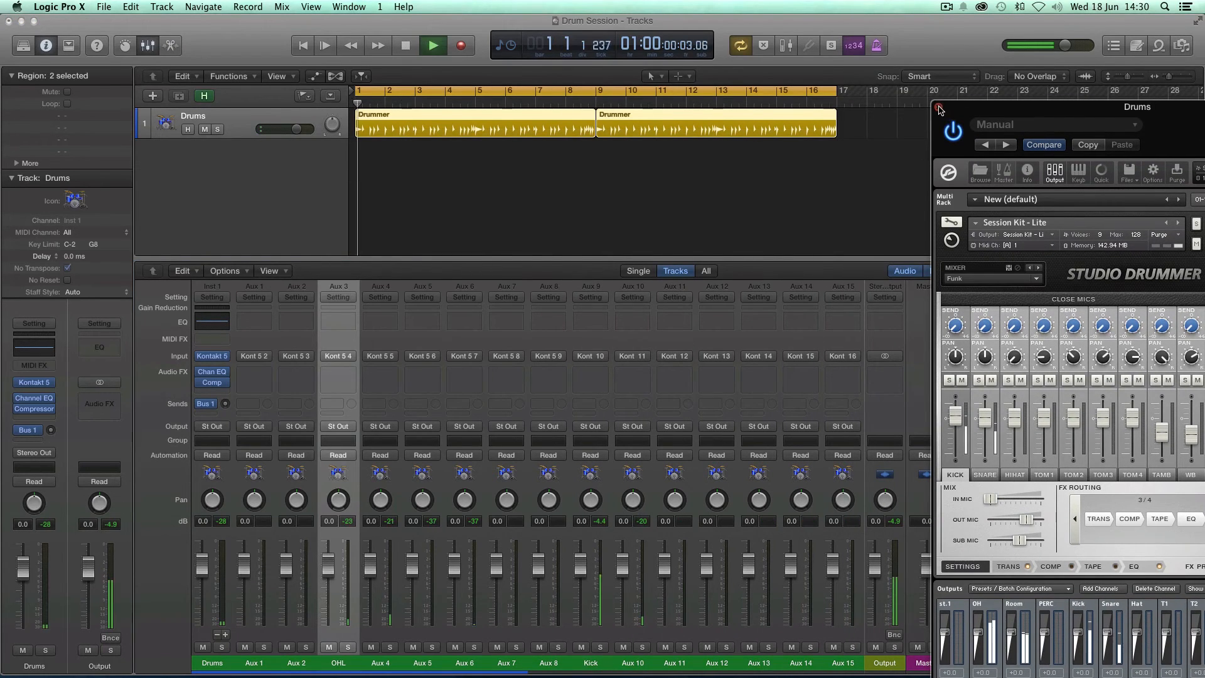
pyautogui.click(810, 648)
pyautogui.press('space')
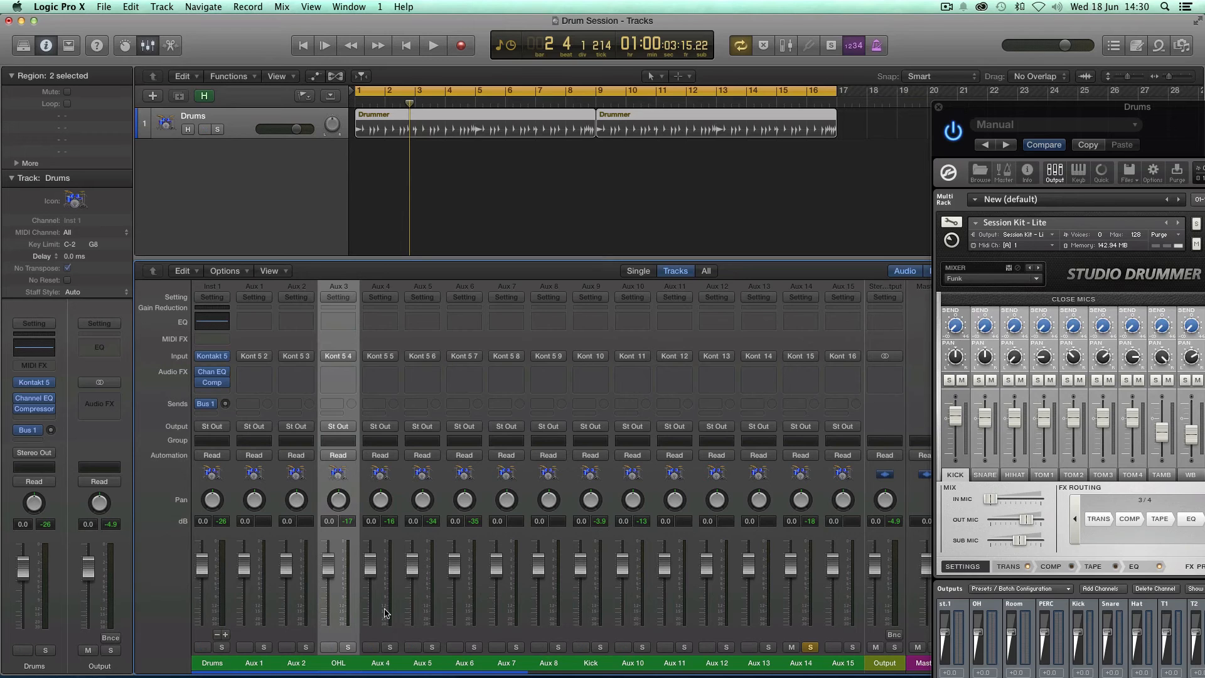
pyautogui.click(938, 107)
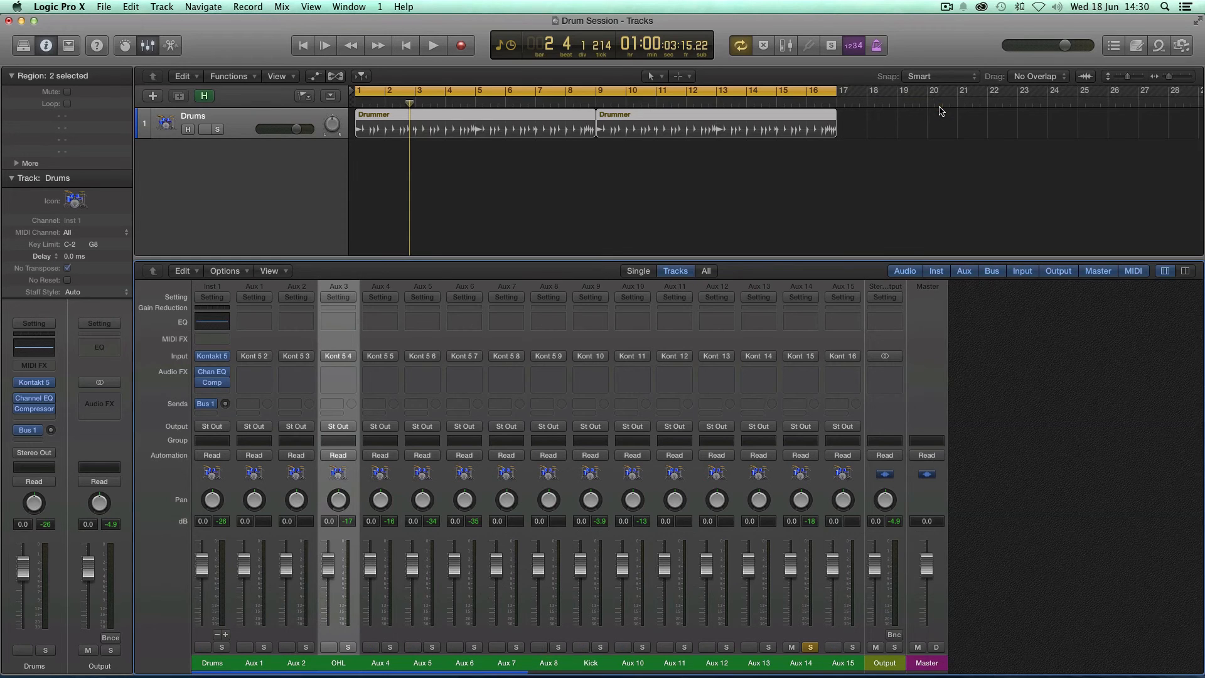
pyautogui.click(111, 7)
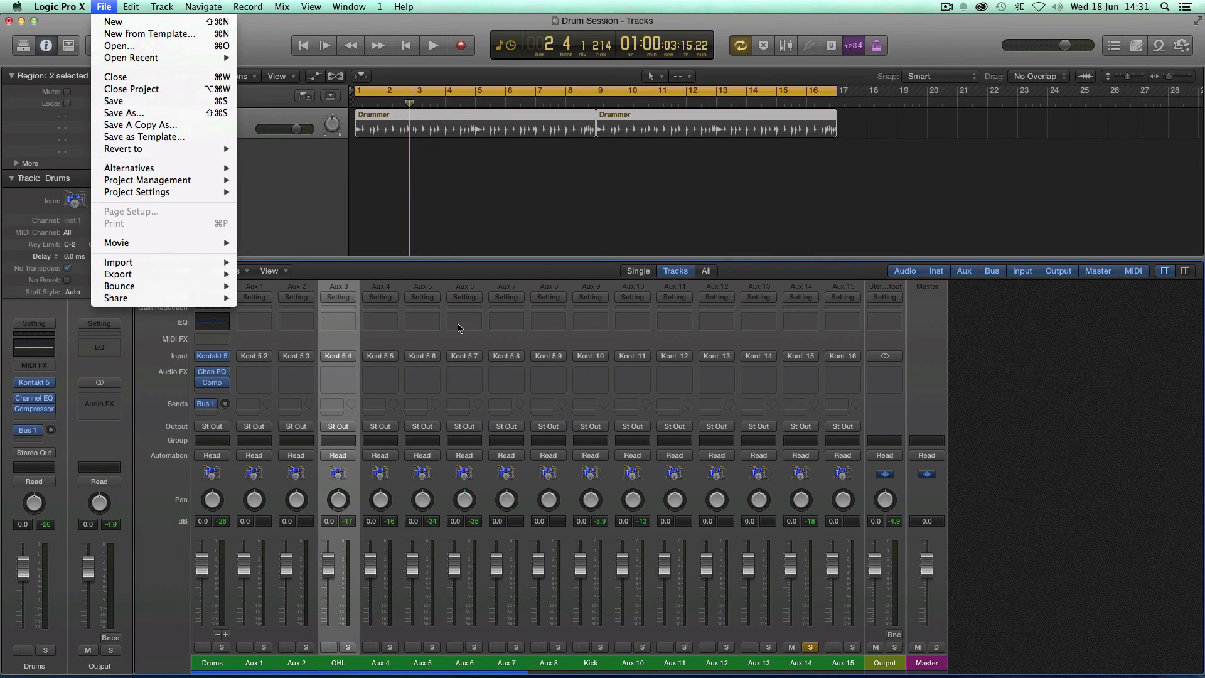
pyautogui.click(612, 215)
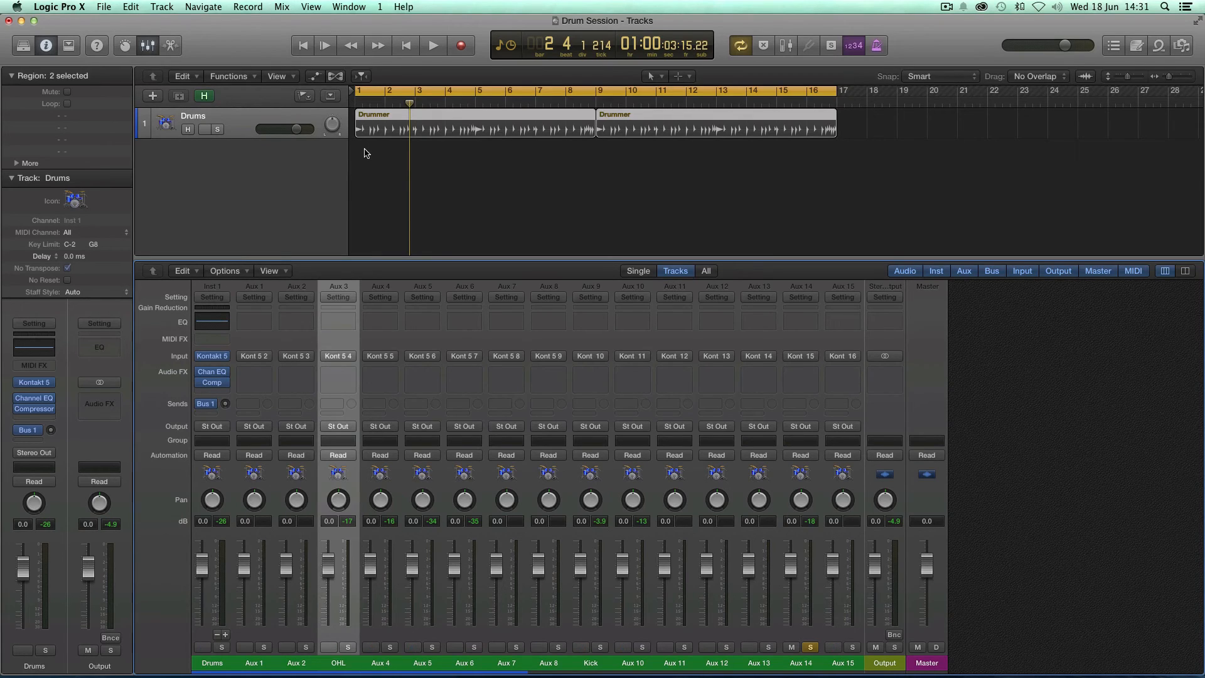
# - Pull the Drums channel's fader all the way down and reset it to 0.0 dB
pyautogui.moveTo(36, 387)
pyautogui.moveTo(199, 572); pyautogui.dragTo(221, 675)
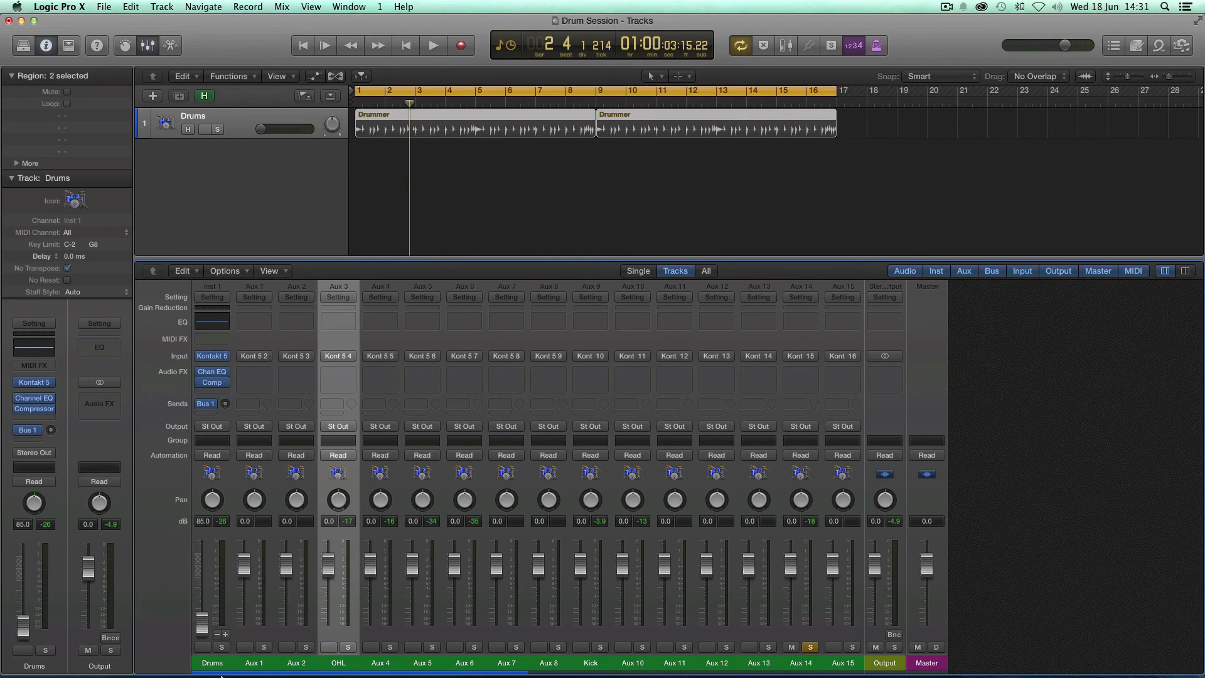
pyautogui.keyDown('alt'); pyautogui.click(198, 623); pyautogui.keyUp('alt')
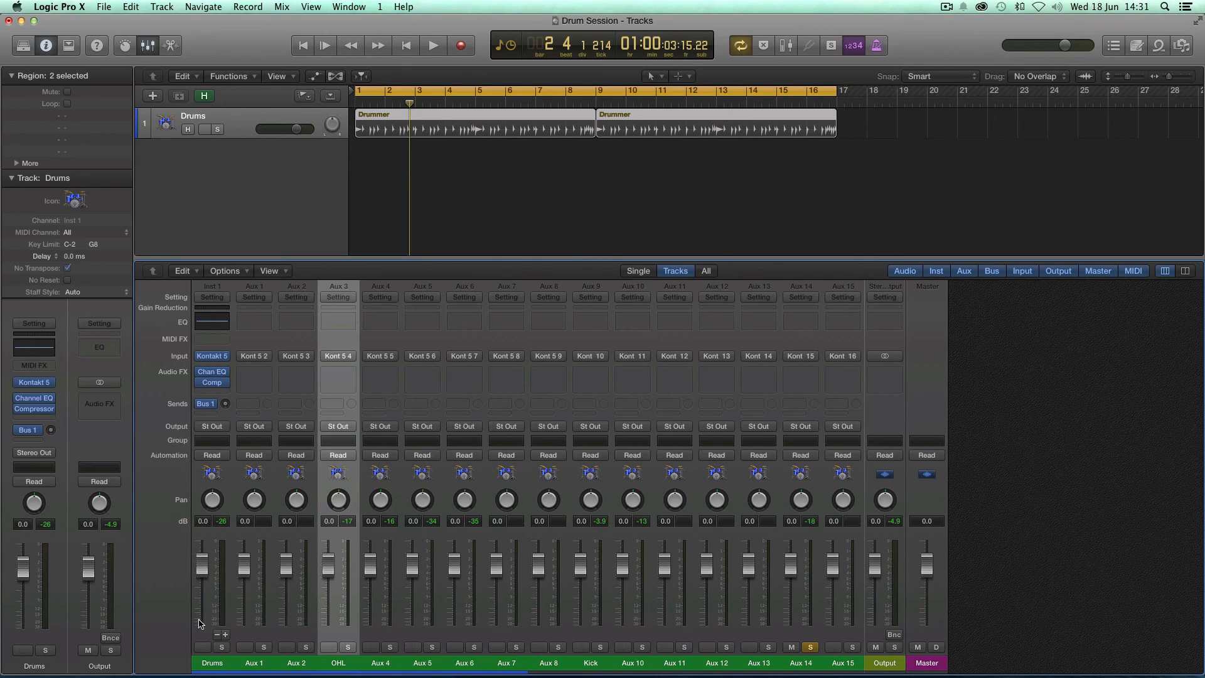